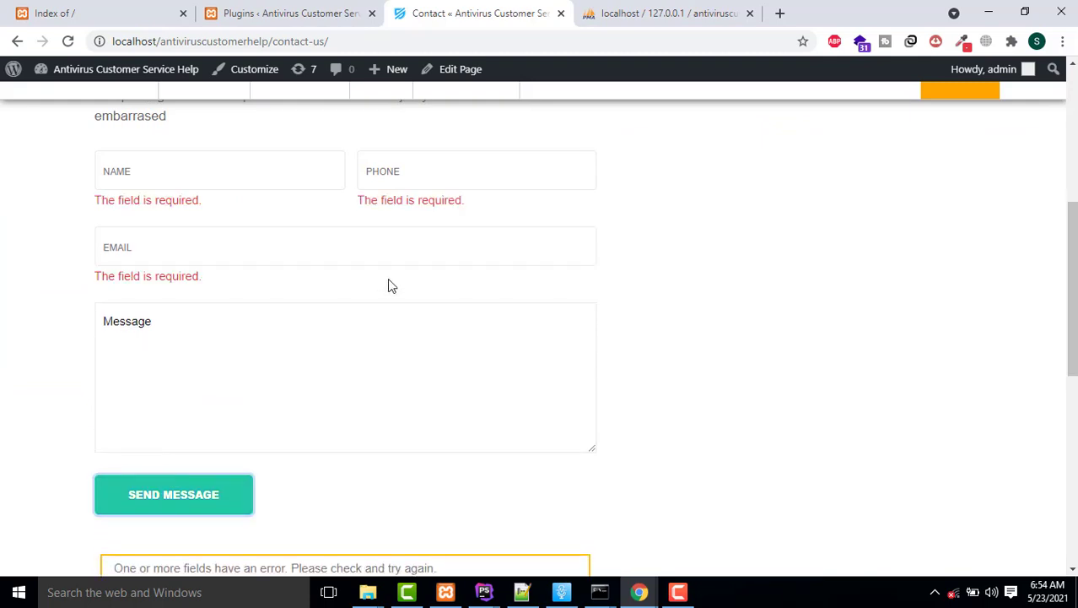
Open the "Contact form" entry of Contact Form 7 for editing and examine the field tags in its form template
left_click(257, 13)
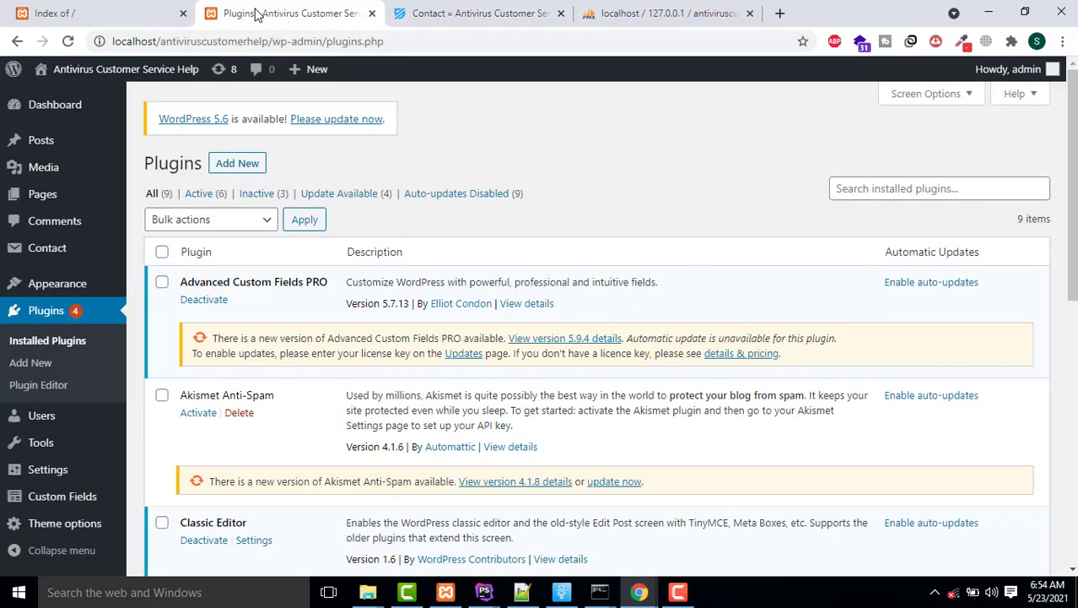
left_click(54, 253)
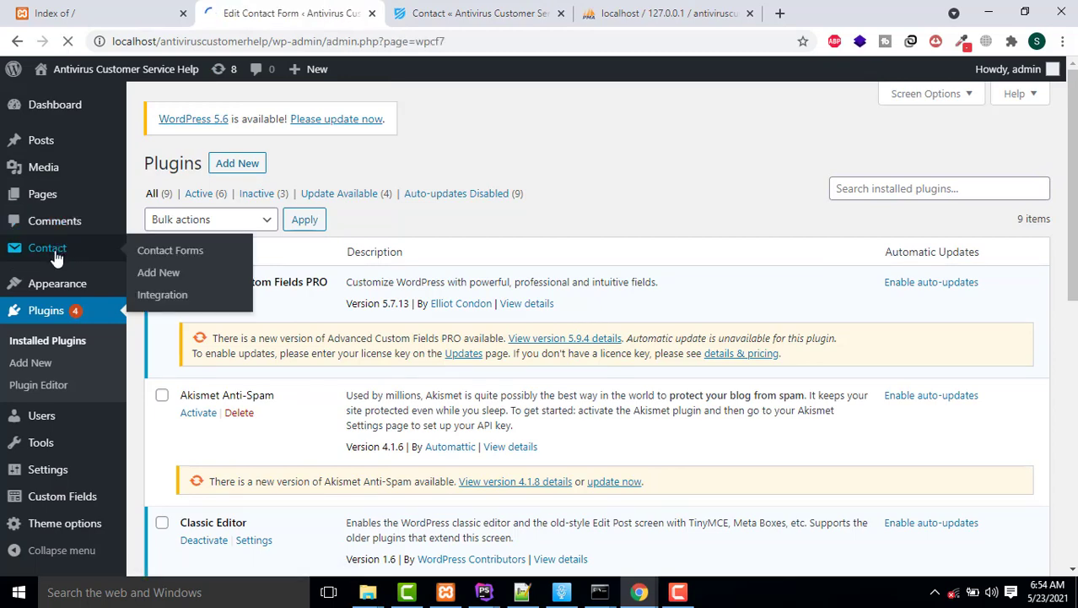
scroll(443, 393, "down", 1)
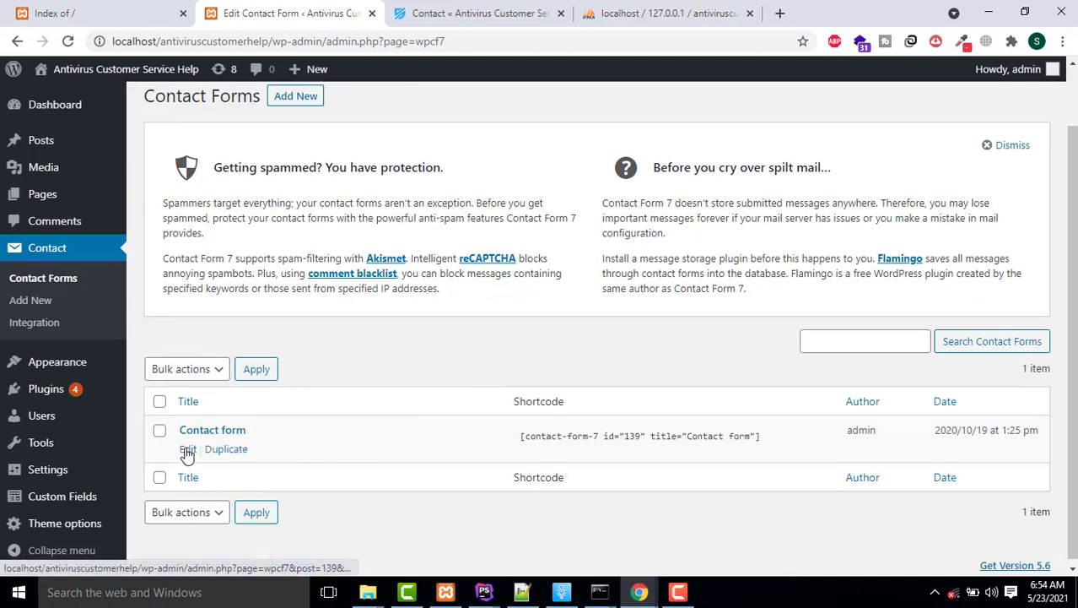
left_click(187, 452)
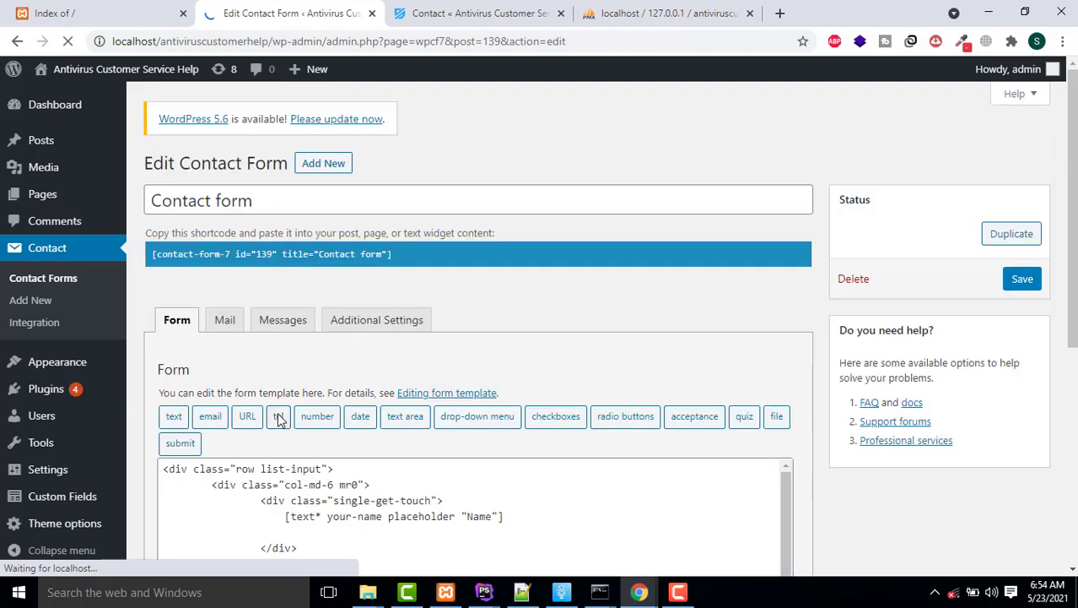
scroll(338, 466, "down", 4)
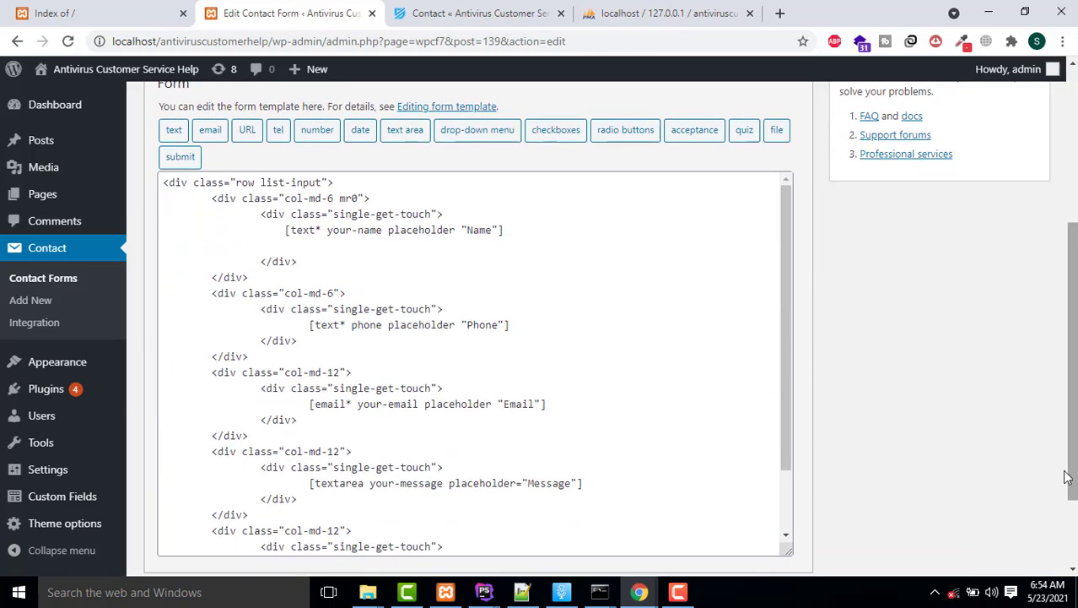
left_click(290, 230)
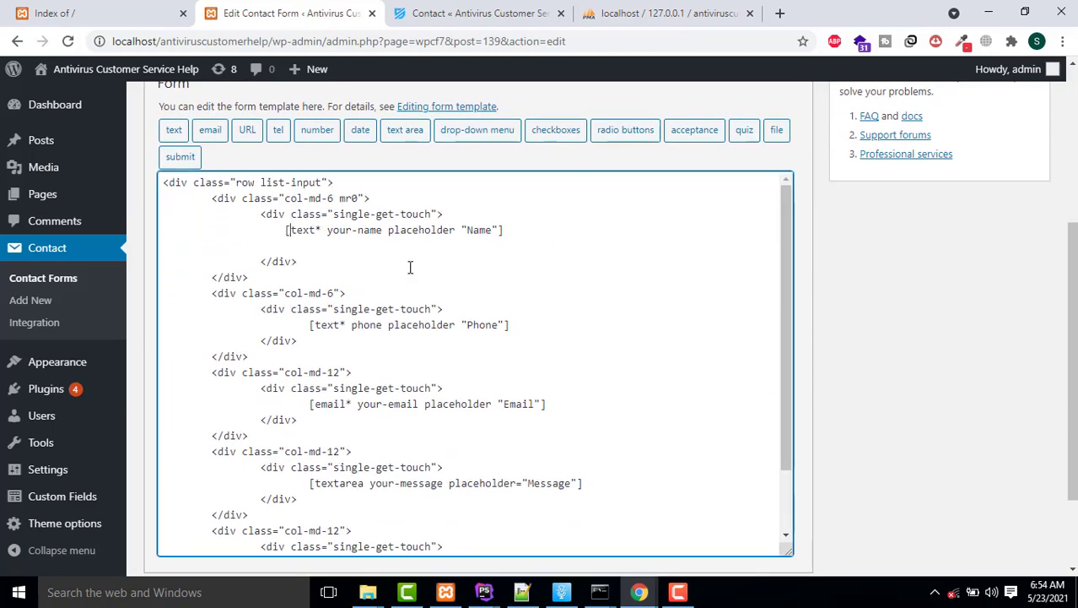
key("shift+End")
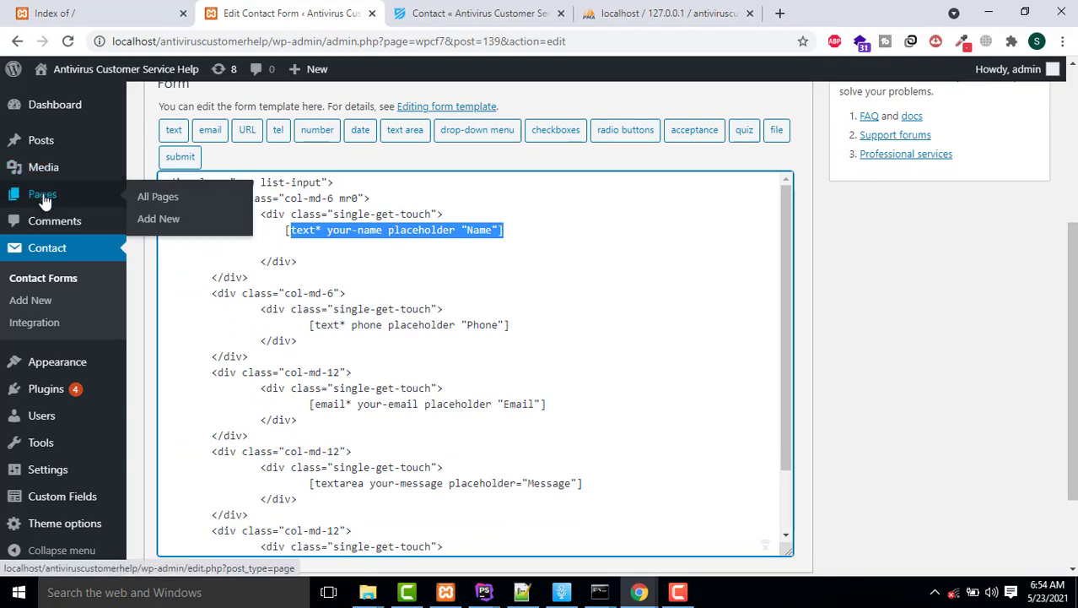
Open the Contact page for editing and compare its form shortcode with the form on the live contact page
left_click(44, 200)
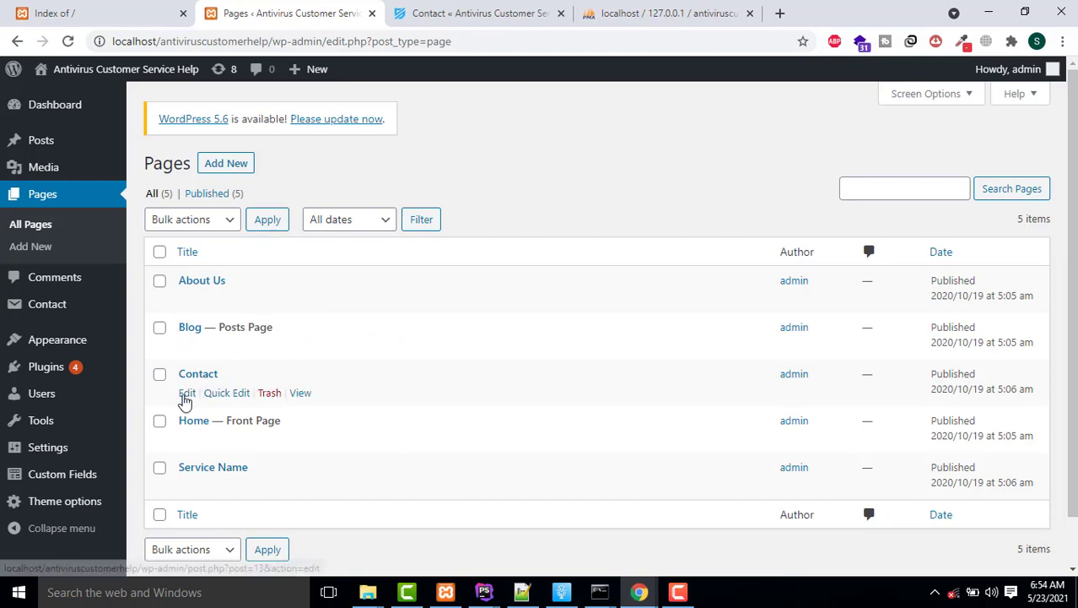
left_click(187, 395)
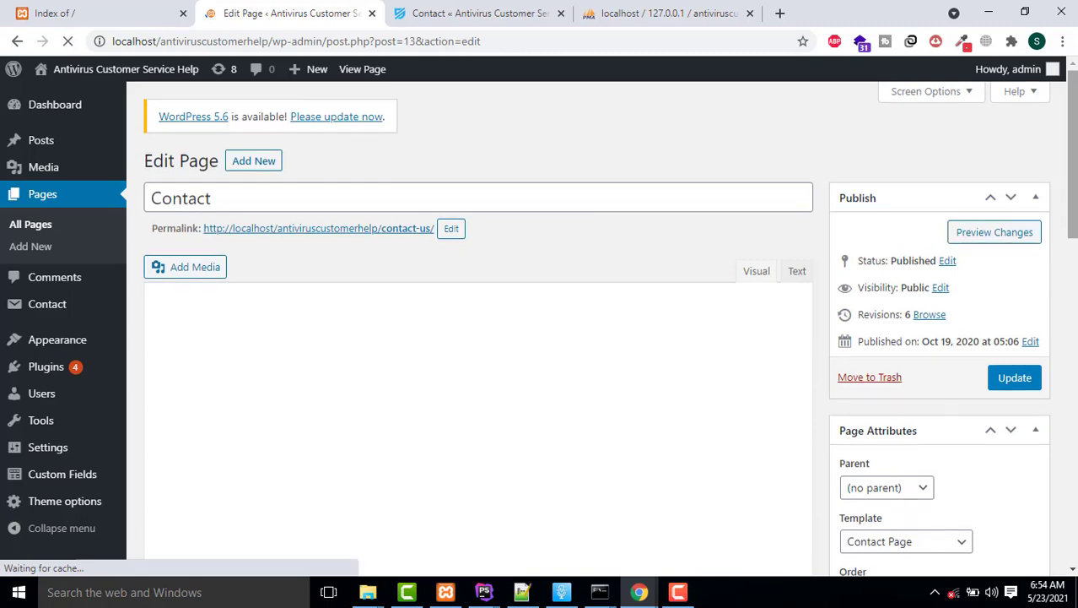
scroll(1010, 456, "down", 8)
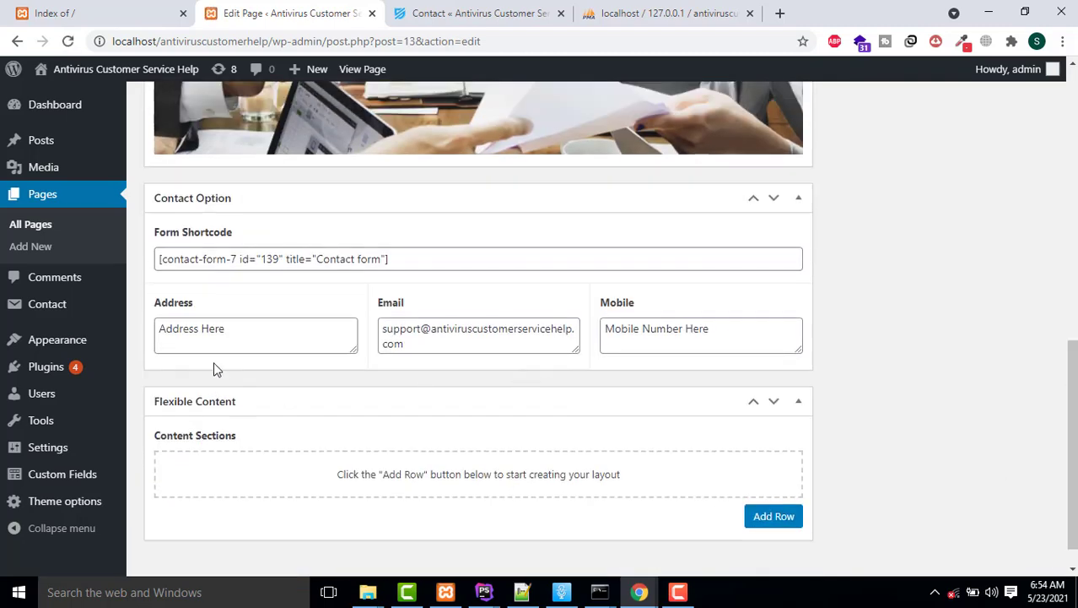
left_click(262, 260)
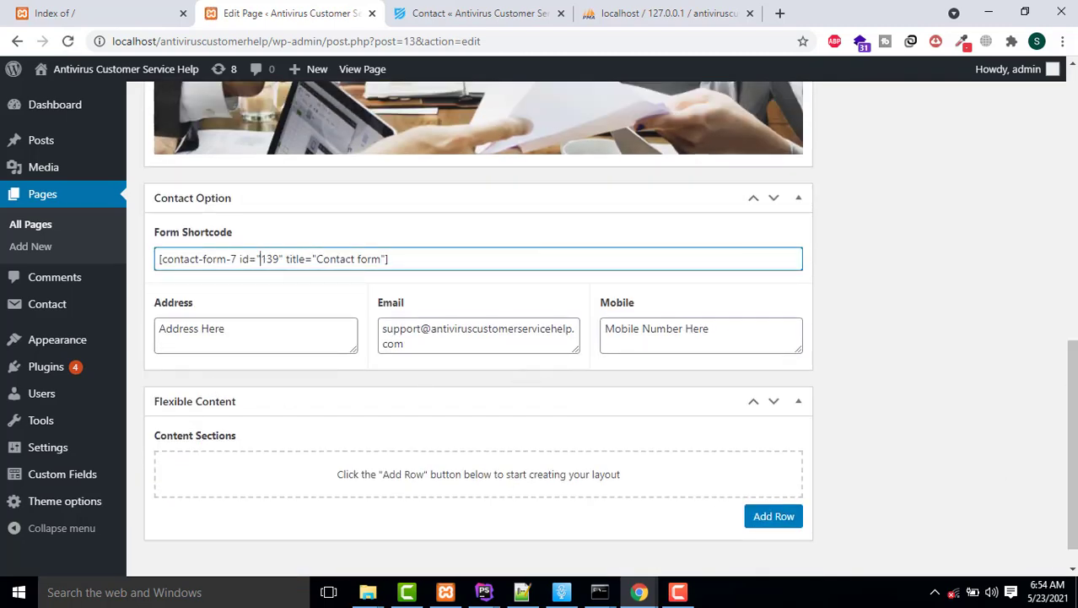
left_click(512, 12)
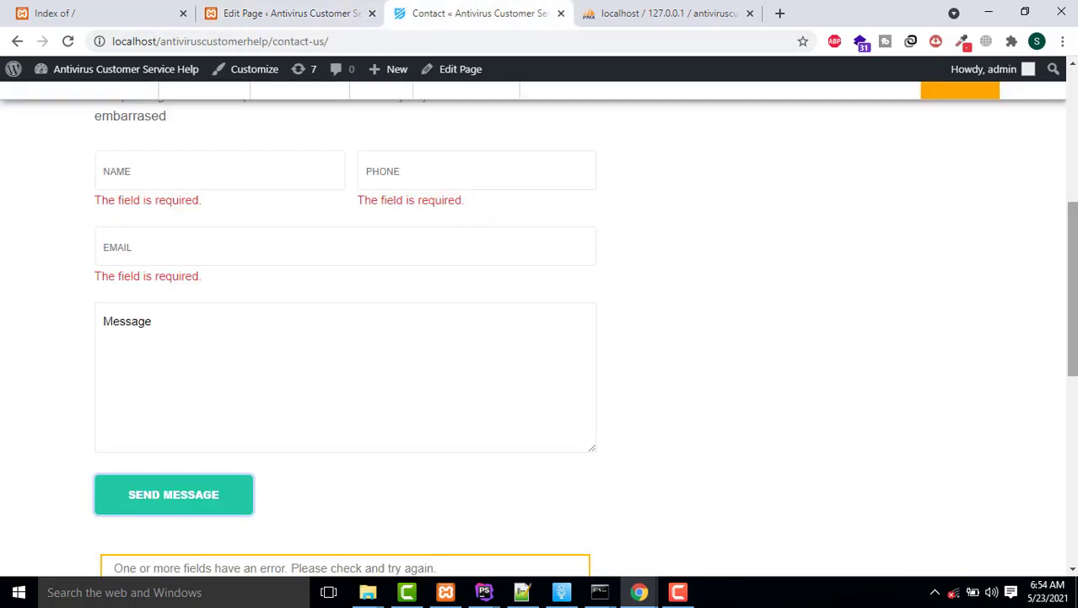
scroll(907, 193, "up", 1)
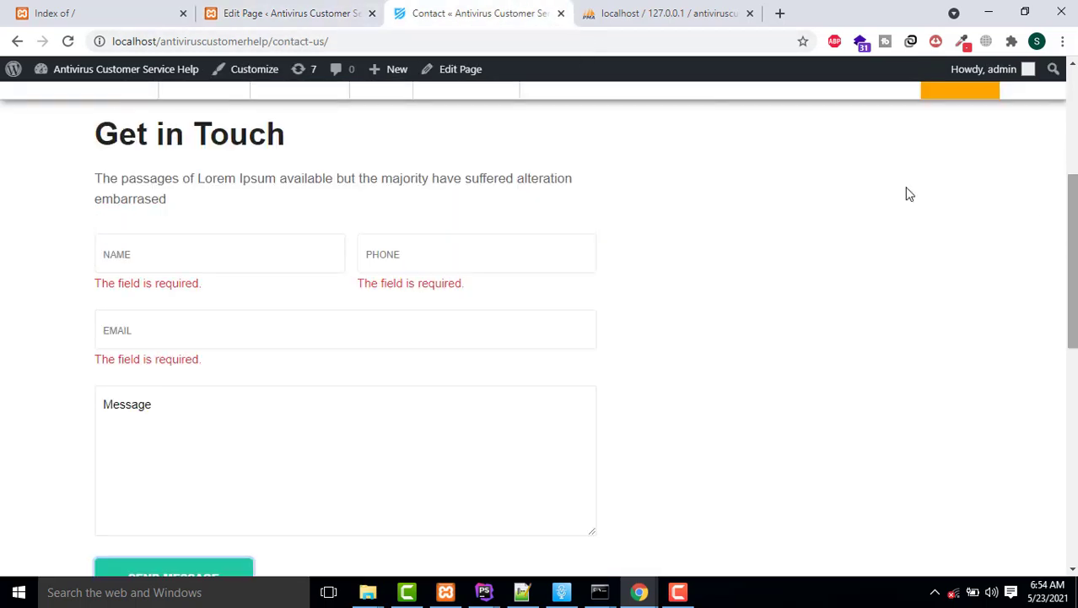
Open the page for adding new plugins and reload its Popular and Featured listings
left_click(313, 10)
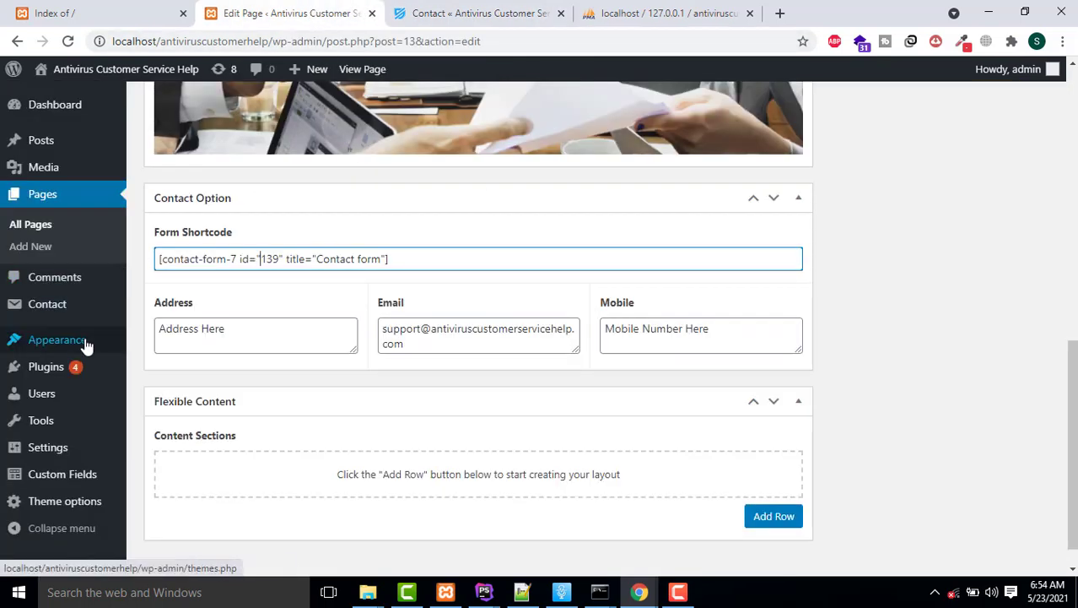
left_click(24, 371)
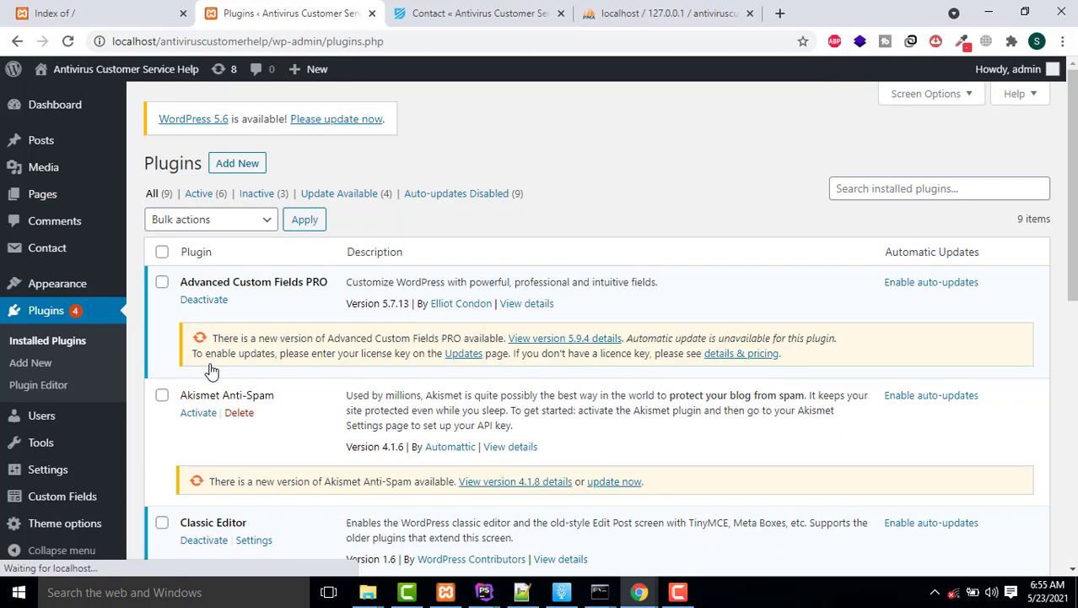
left_click(240, 166)
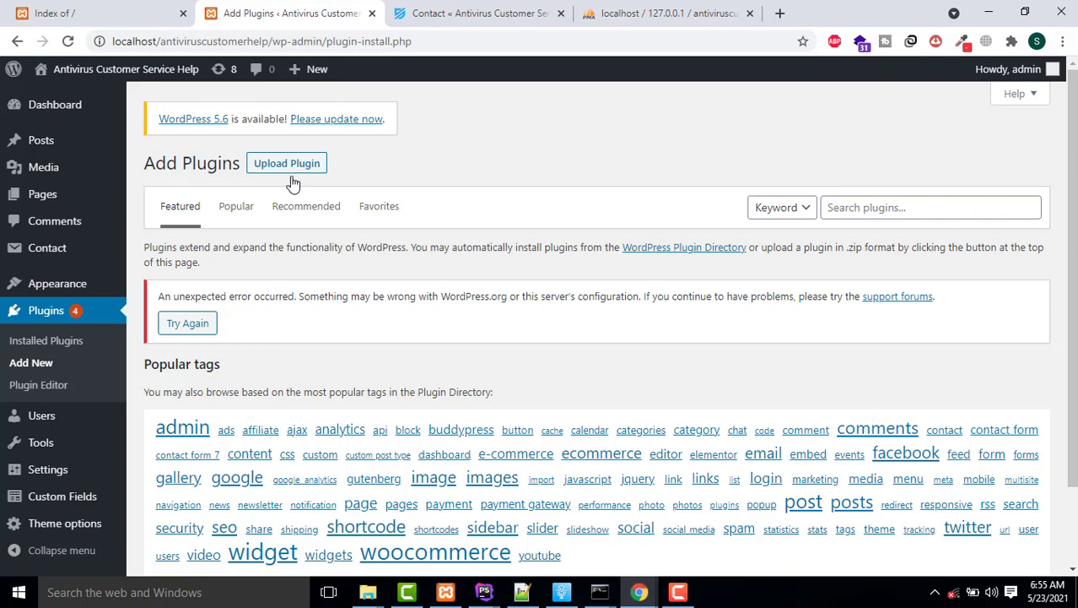
scroll(1070, 253, "down", 1)
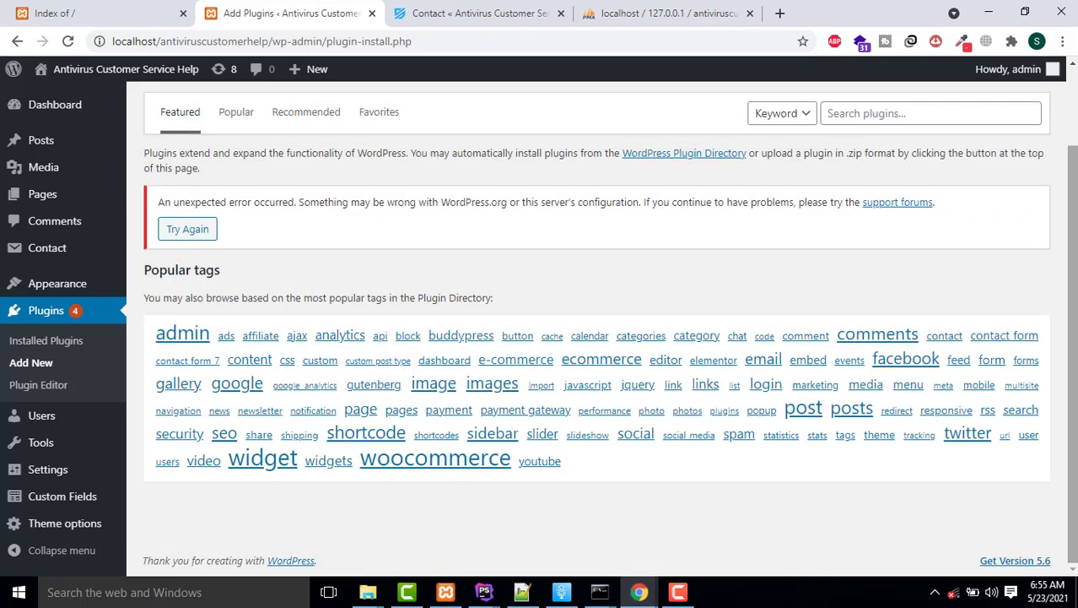
left_click(69, 44)
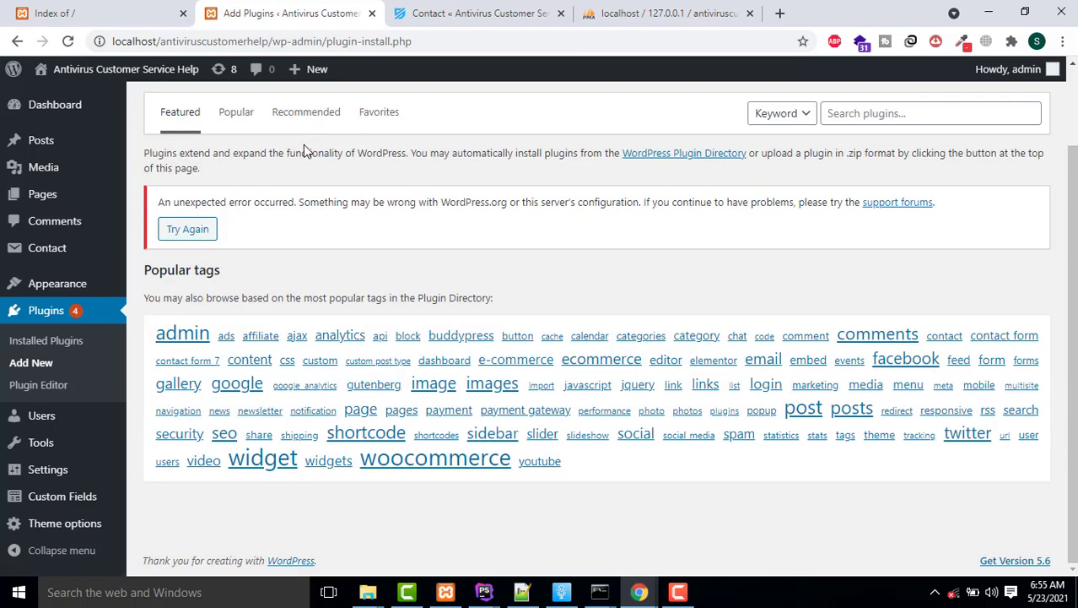
left_click(228, 124)
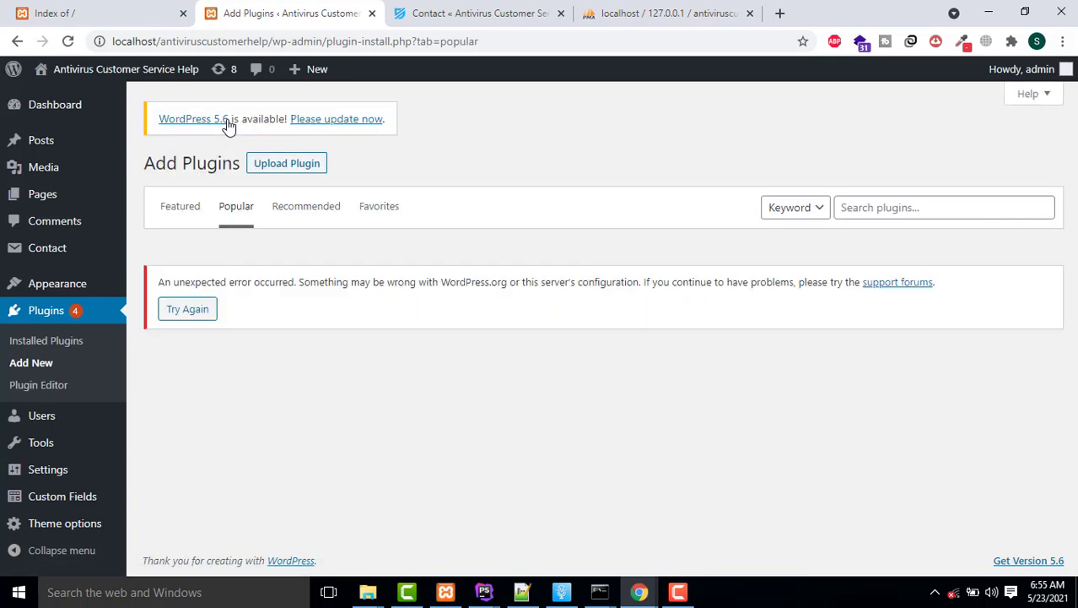
left_click(205, 312)
left_click(183, 206)
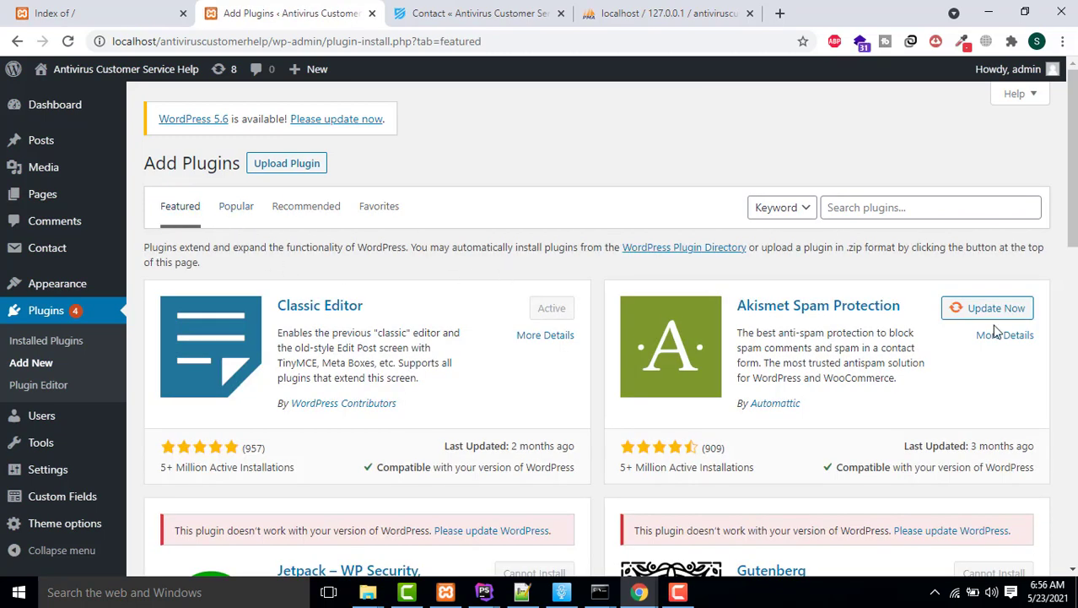
Search the plugin directory for "cfdb7", then install and activate Contact Form 7 Database Addon – CFDB7
left_click(877, 206)
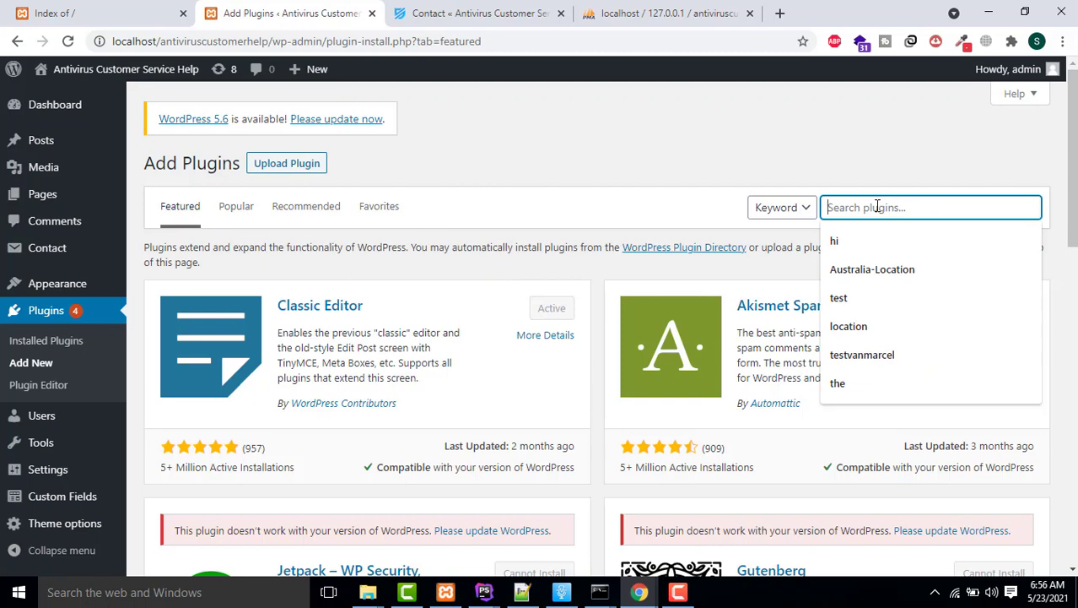
type("cf")
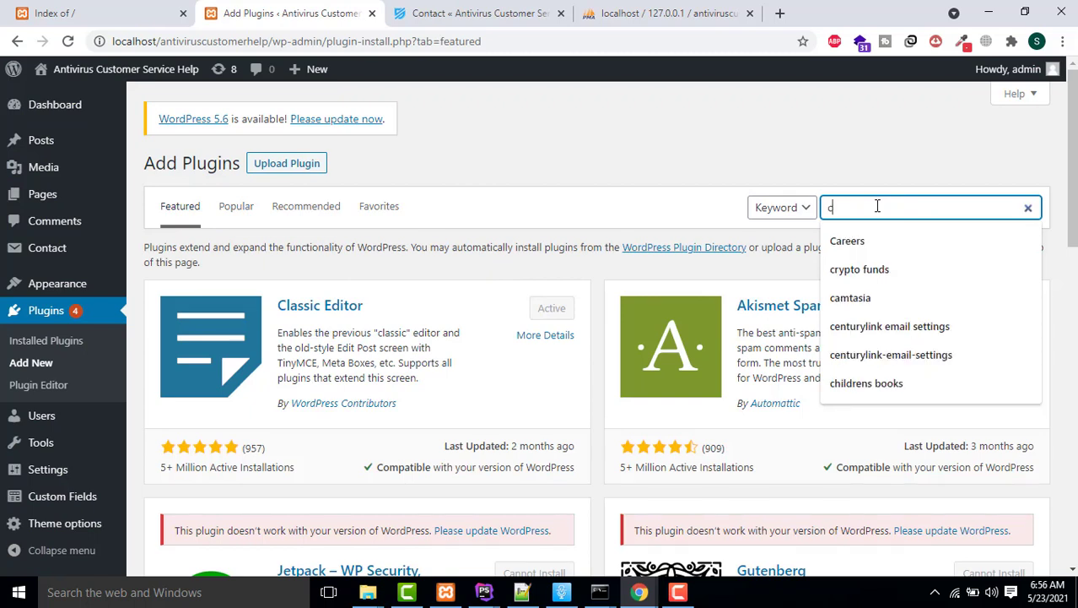
type("db7")
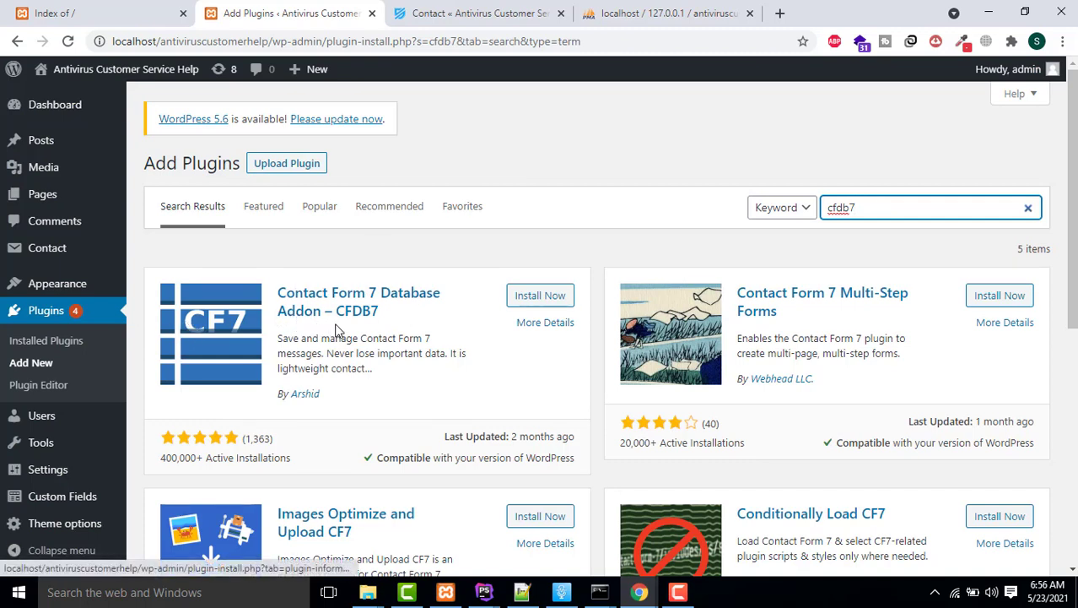
left_click(522, 297)
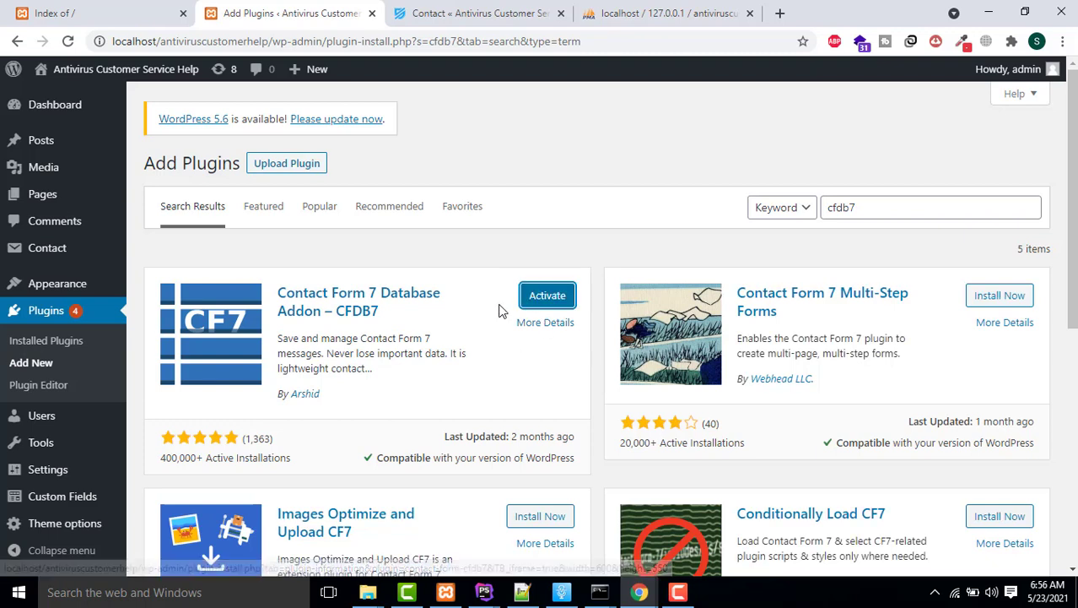
left_click(547, 296)
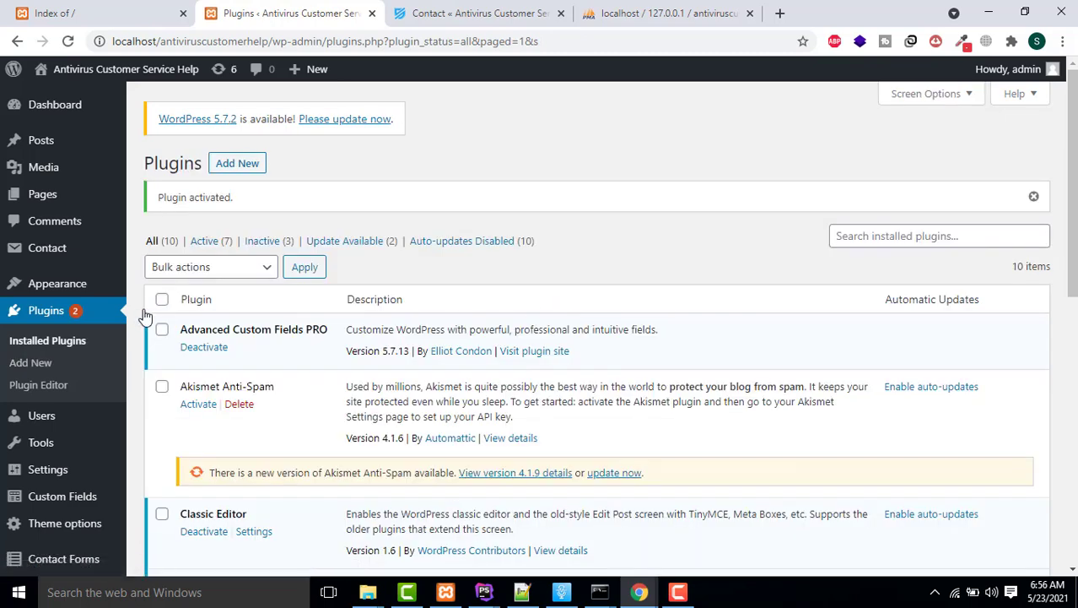
mouse_move(34, 573)
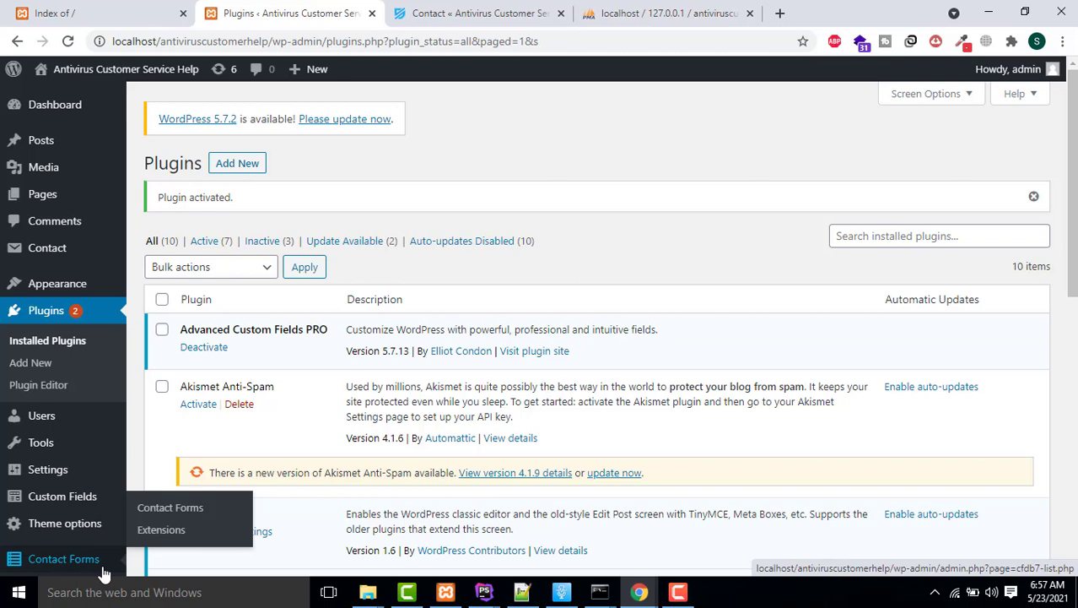
Return to the live contact page and fill in the sender's name, phone number and e-mail address in the Get in Touch form
left_click(460, 10)
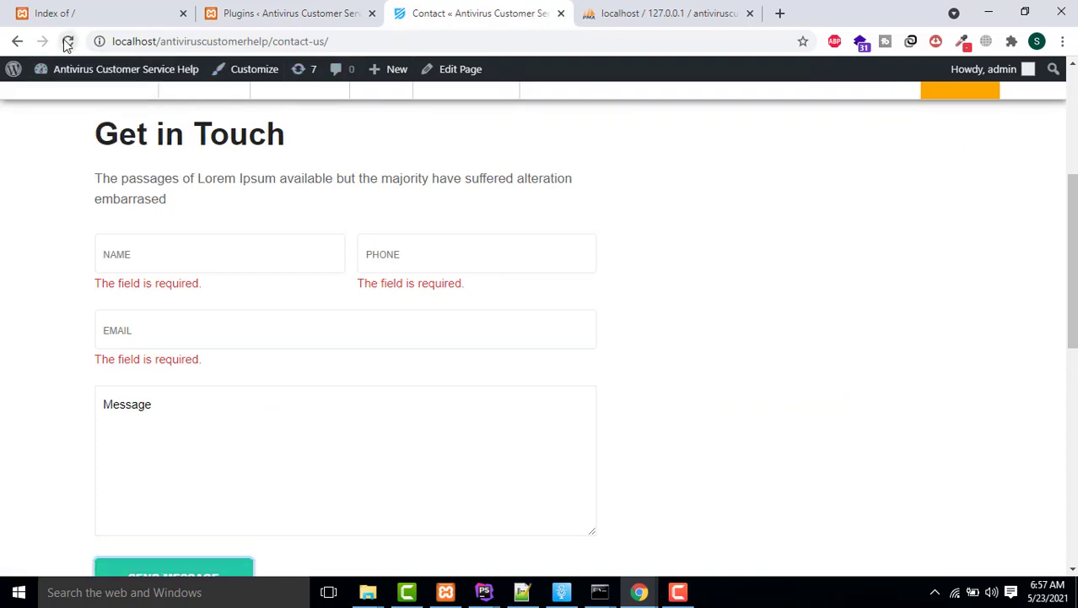
left_click(121, 254)
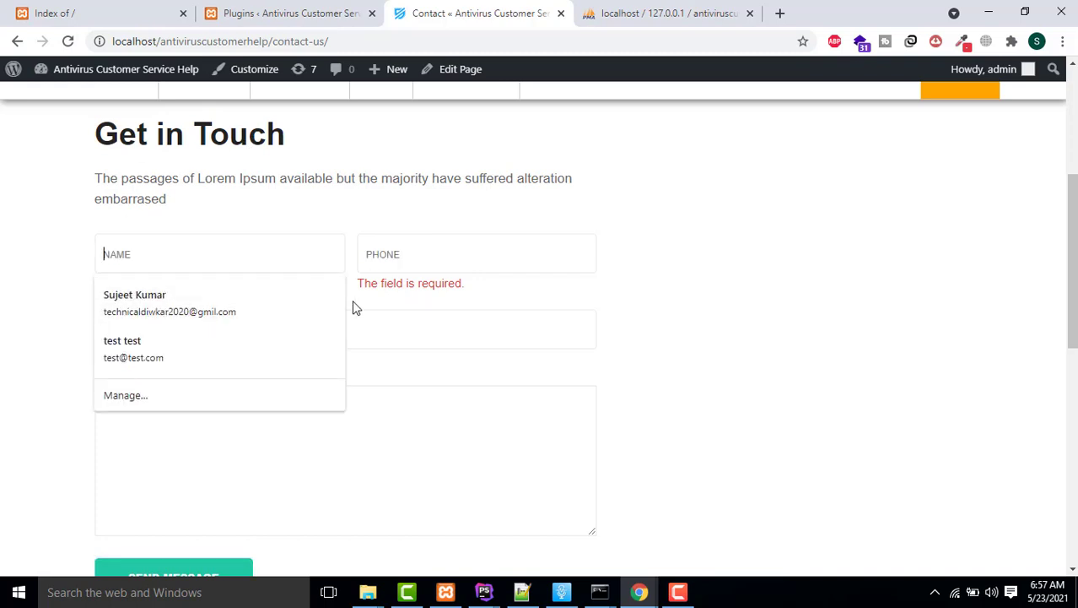
type("Sujeet")
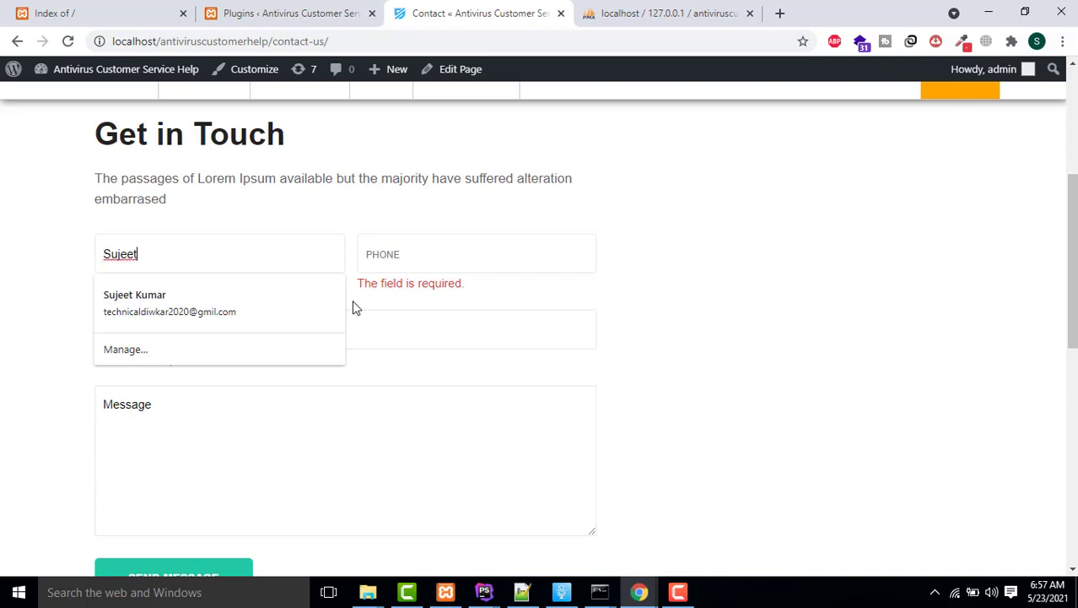
key("Tab")
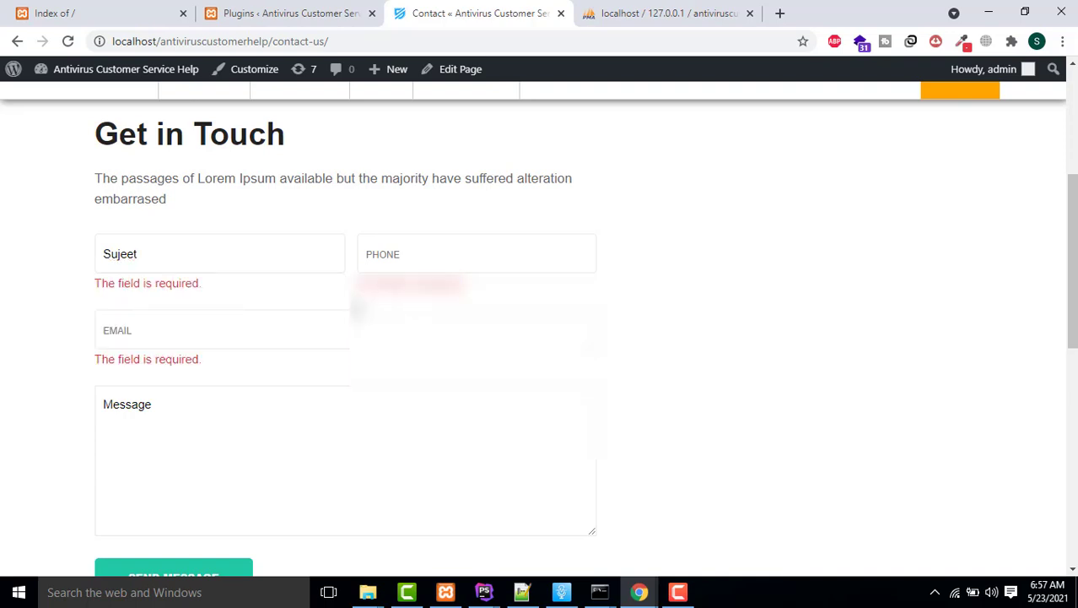
type("123423")
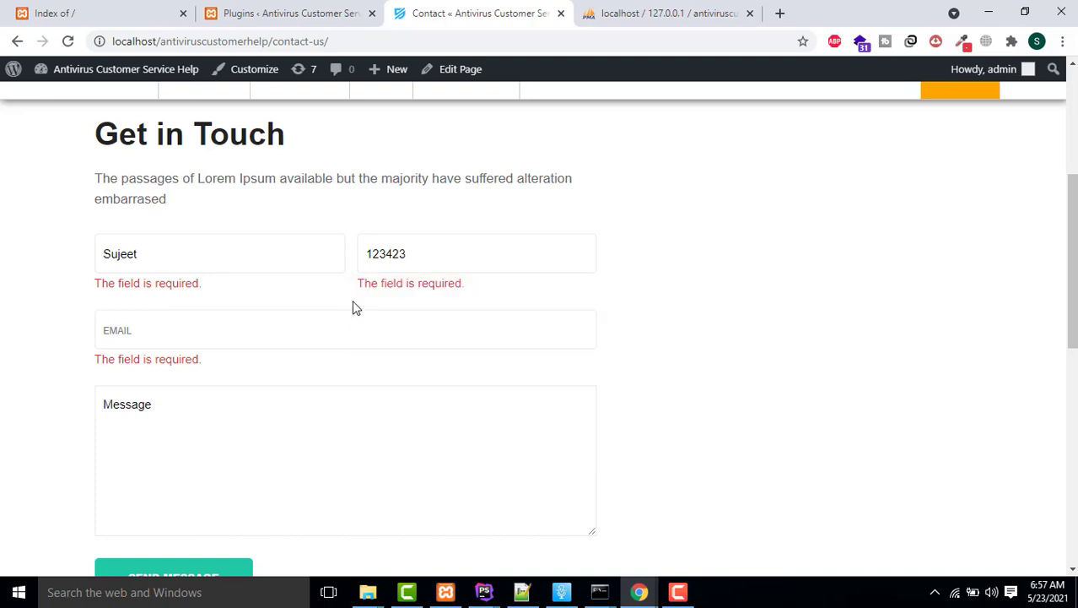
key("Tab")
type("tews")
key("BackSpace")
key("BackSpace")
type("st")
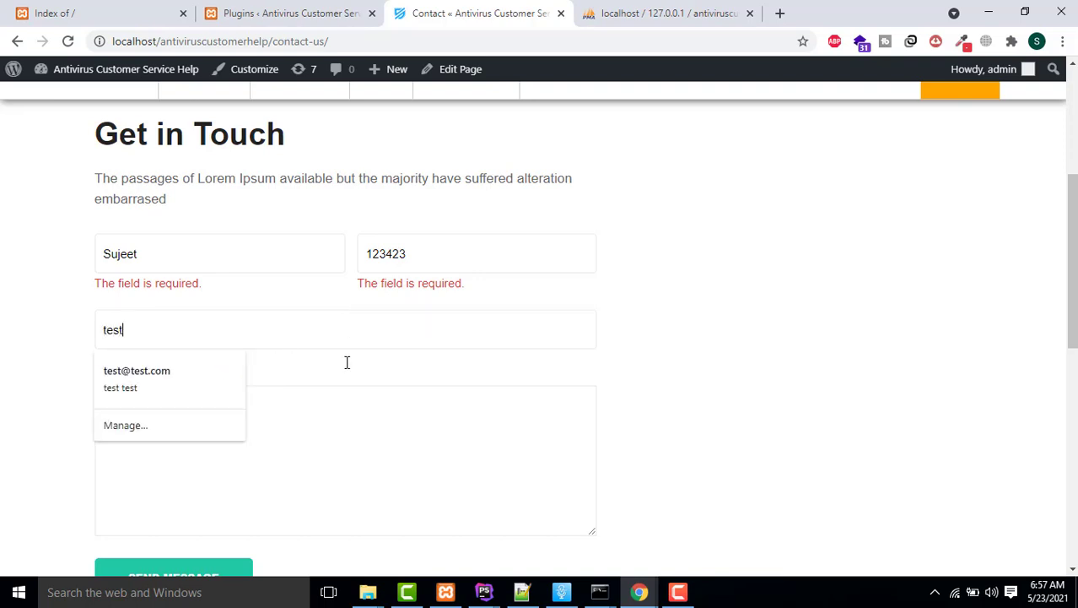
left_click(192, 373)
Replace the default text in the contact form's message field with "Hello"
left_click(198, 395)
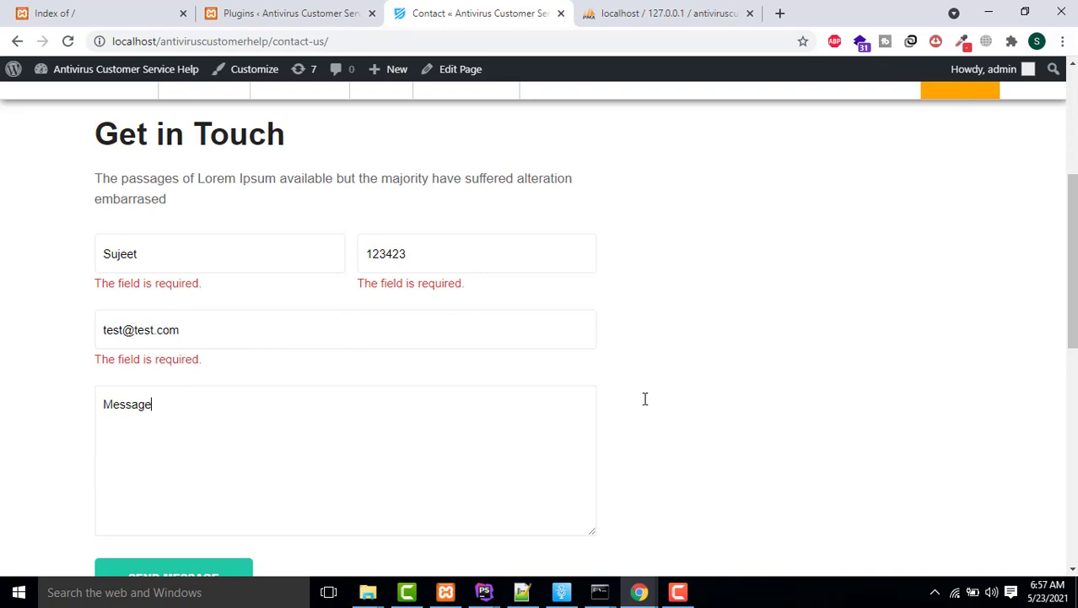
key("BackSpace")
key("BackSpace")
key("BackSpace")
key("BackSpace")
key("BackSpace")
key("BackSpace")
key("BackSpace")
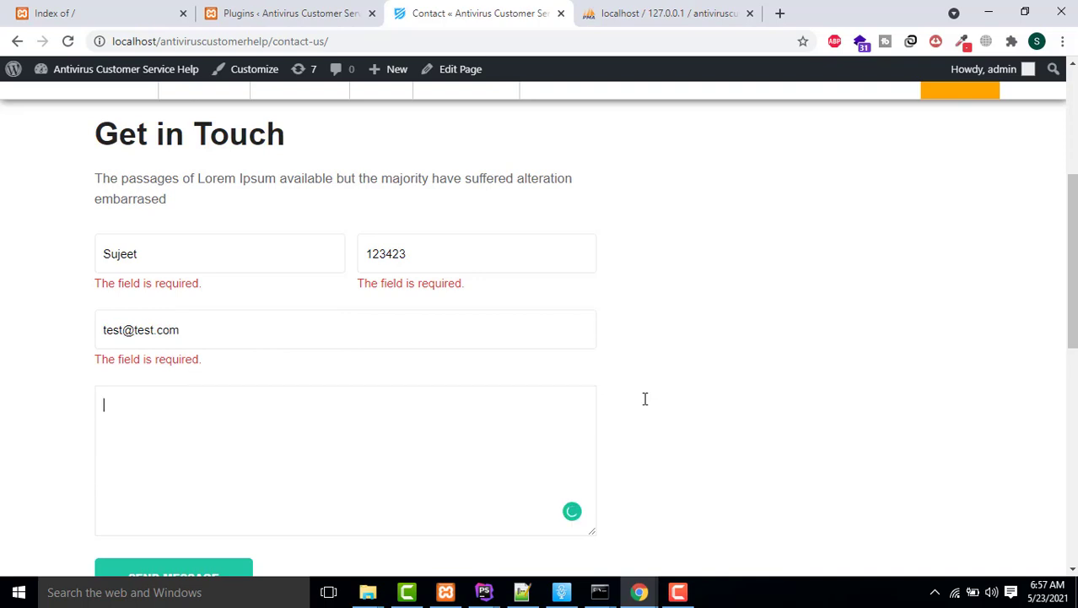
type("Hello")
scroll(1072, 253, "down", 2)
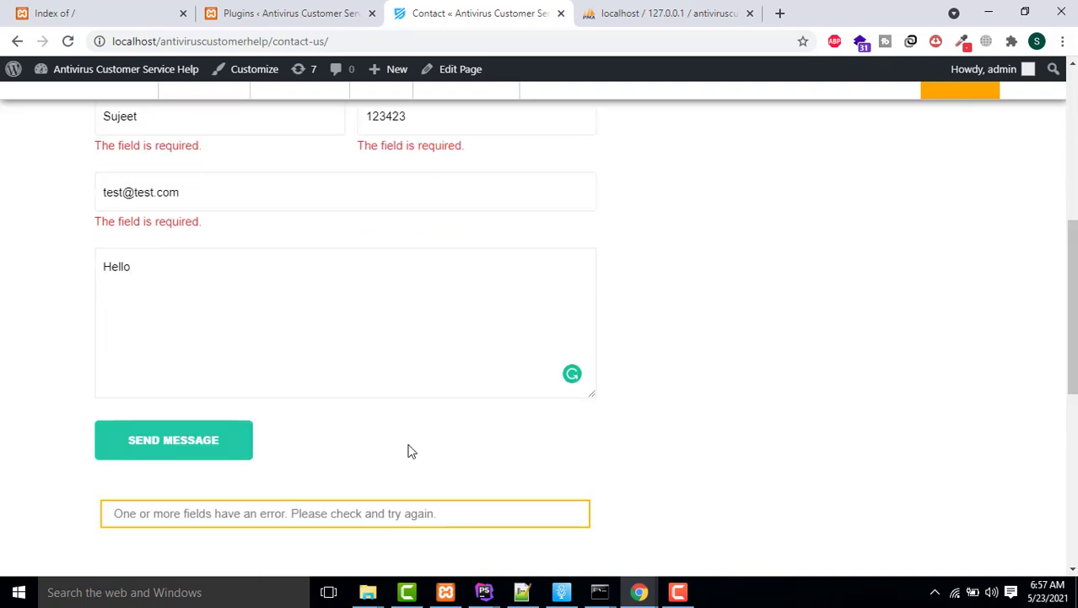
Submit the contact message, and open the saved submissions of Contact form in the WordPress admin's Contact Forms list
left_click(133, 451)
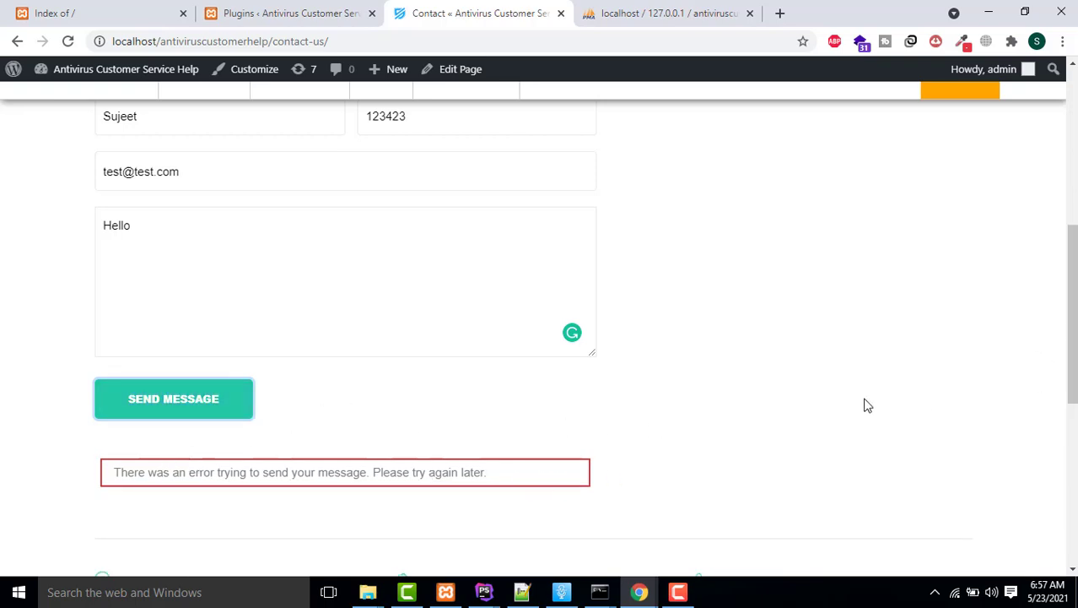
left_click_drag(1072, 352, 1072, 304)
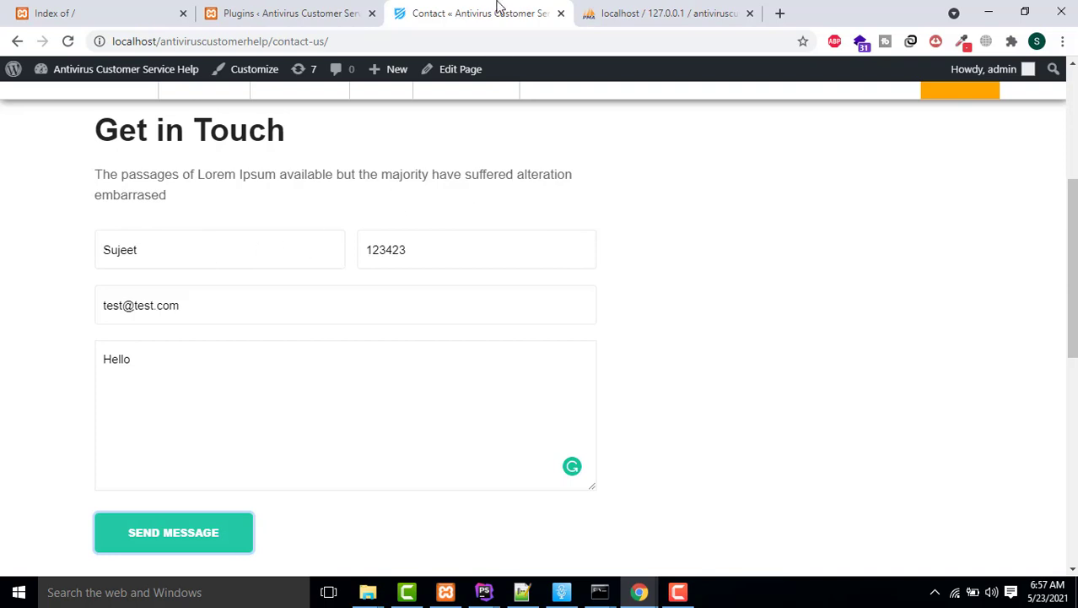
left_click(323, 6)
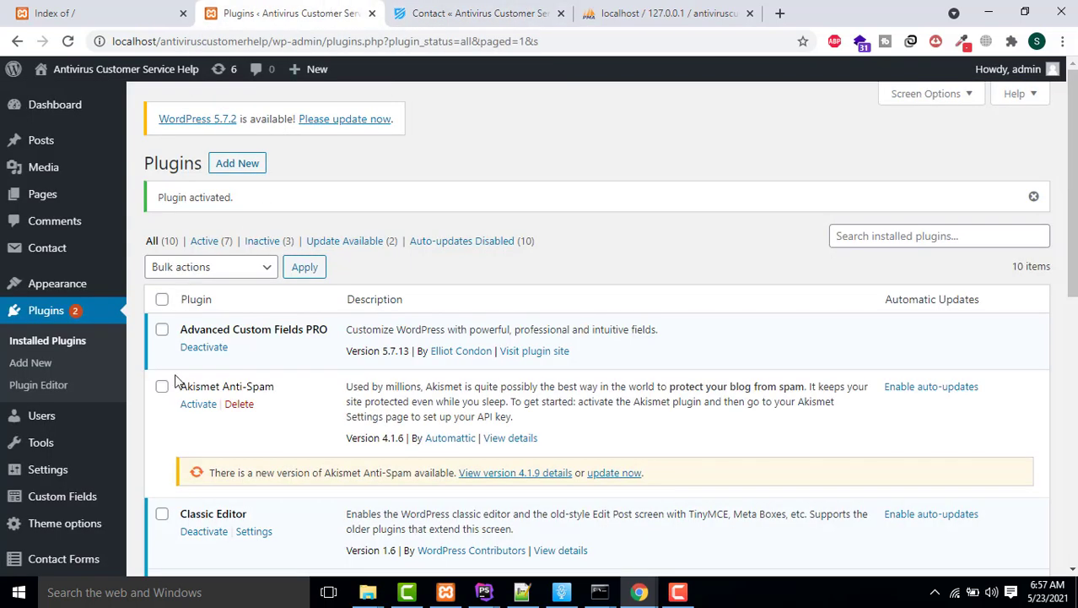
mouse_move(40, 558)
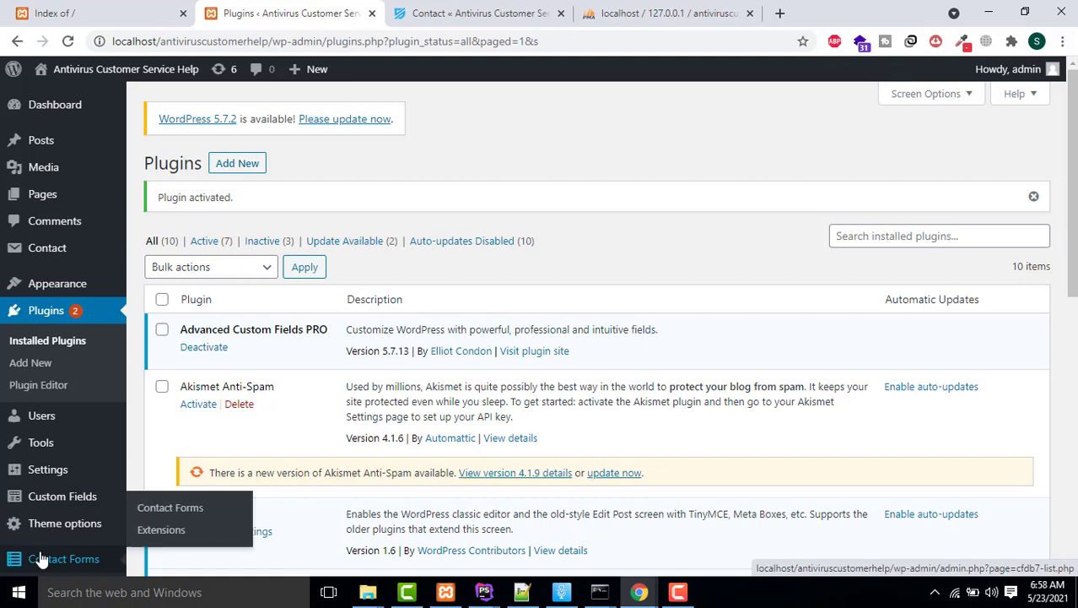
left_click(40, 559)
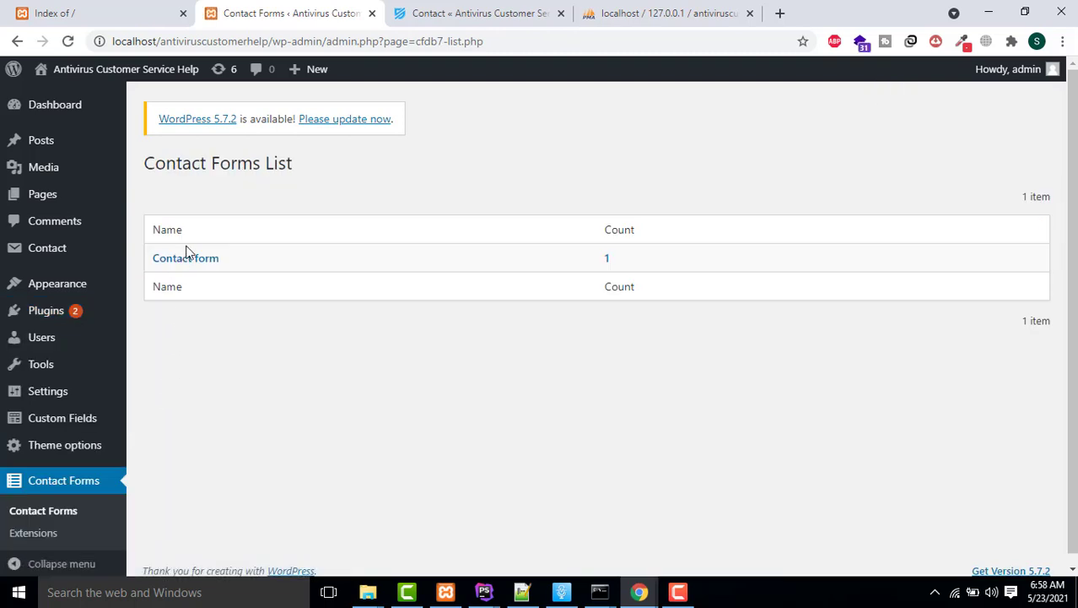
left_click(184, 265)
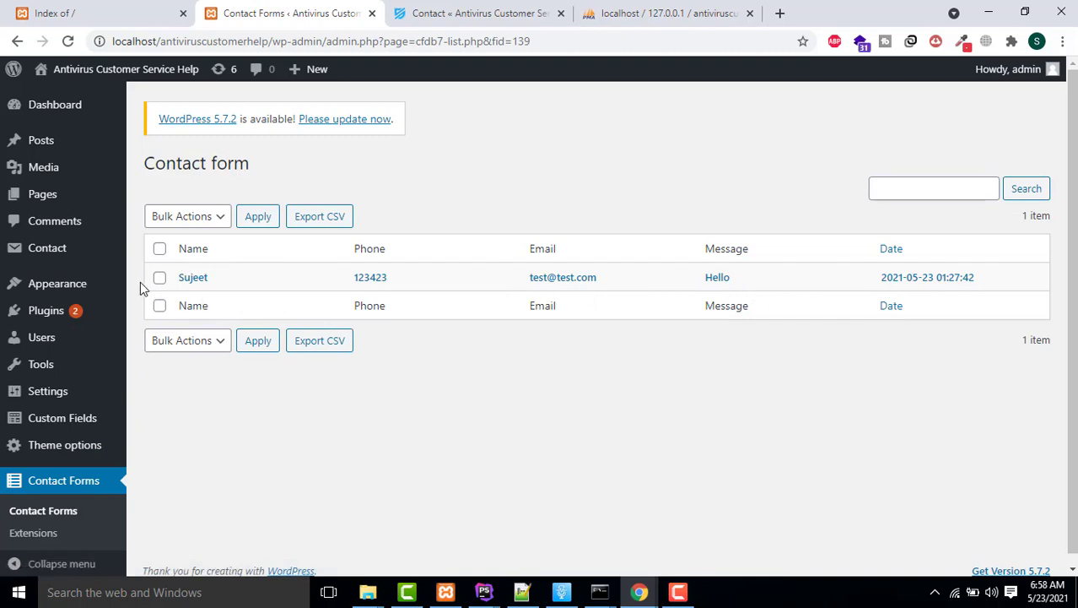
Return to the live contact page and replace the sender's name in the Get in Touch form with a different first name
left_click(428, 9)
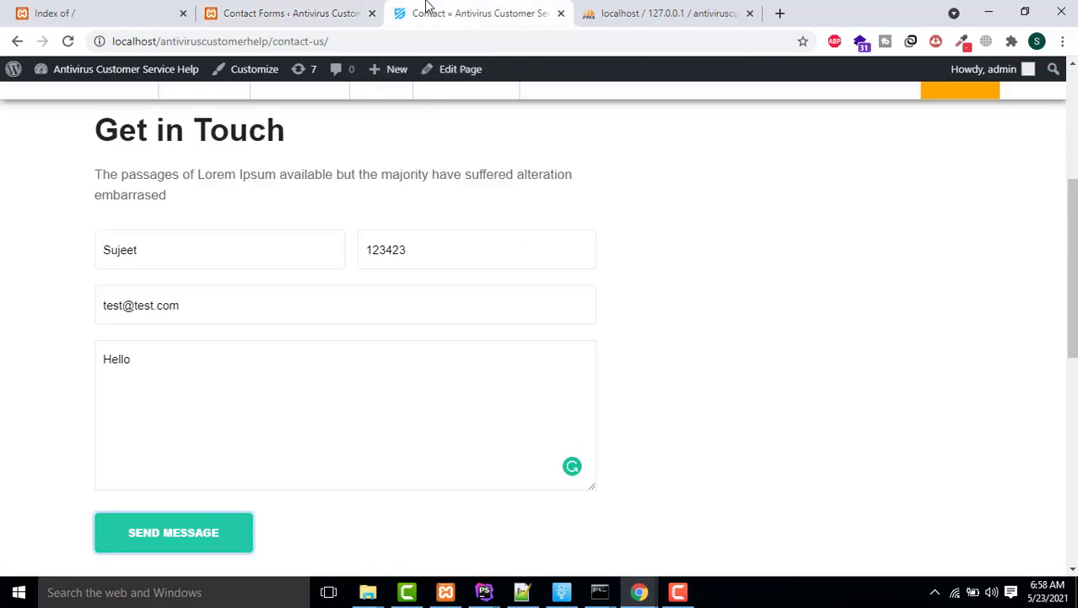
left_click(170, 255)
key("BackSpace")
key("ctrl+a")
key("BackSpace")
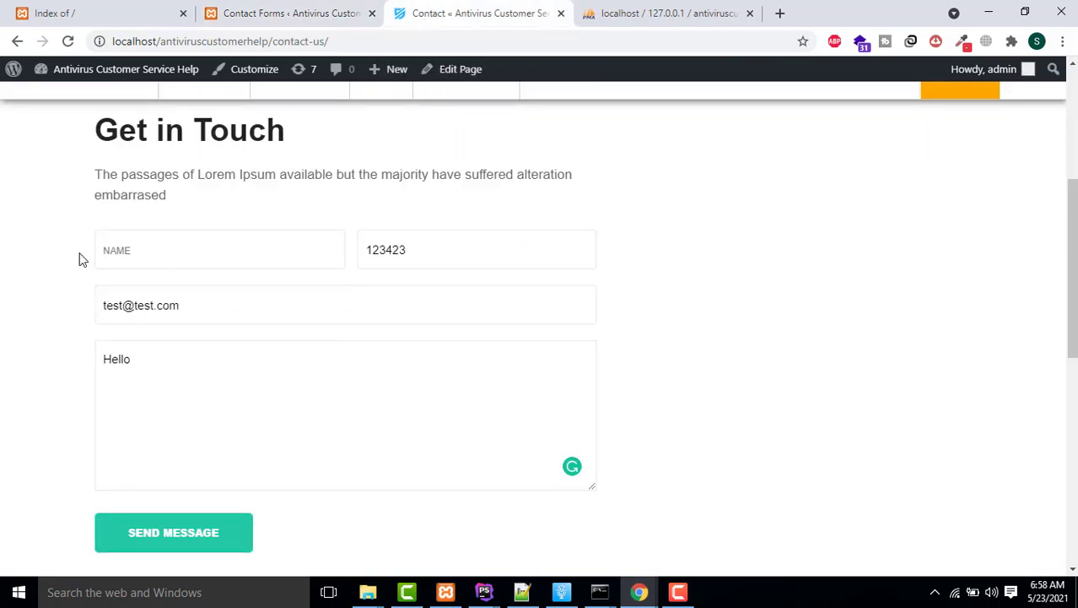
type("Amit")
key("Tab")
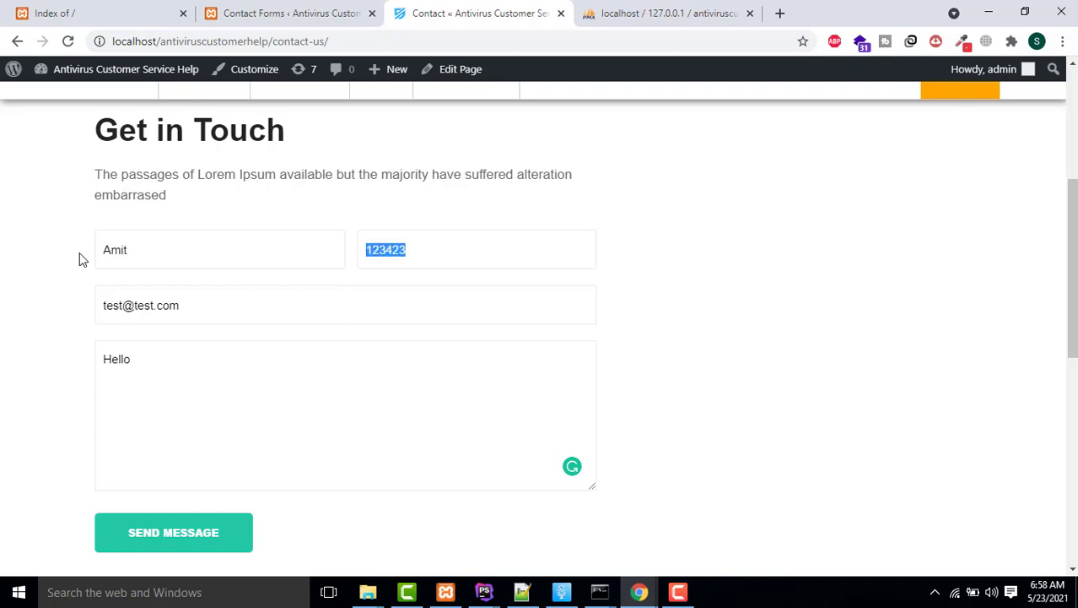
Change the part before the @ in the form's e-mail address to match the new sender's name
left_click(124, 306)
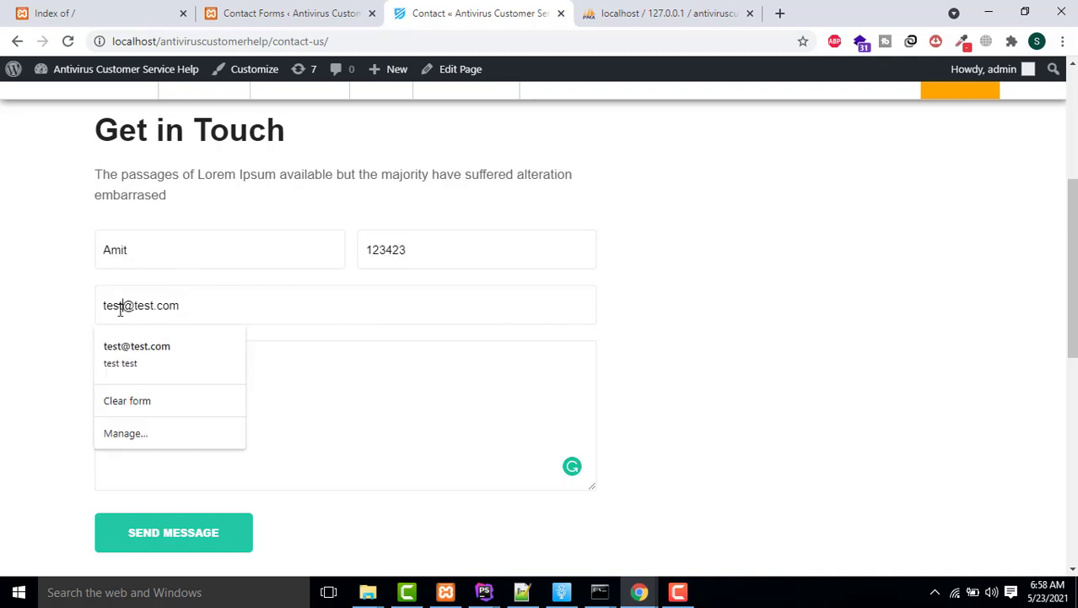
left_click_drag(125, 306, 86, 317)
type("aim")
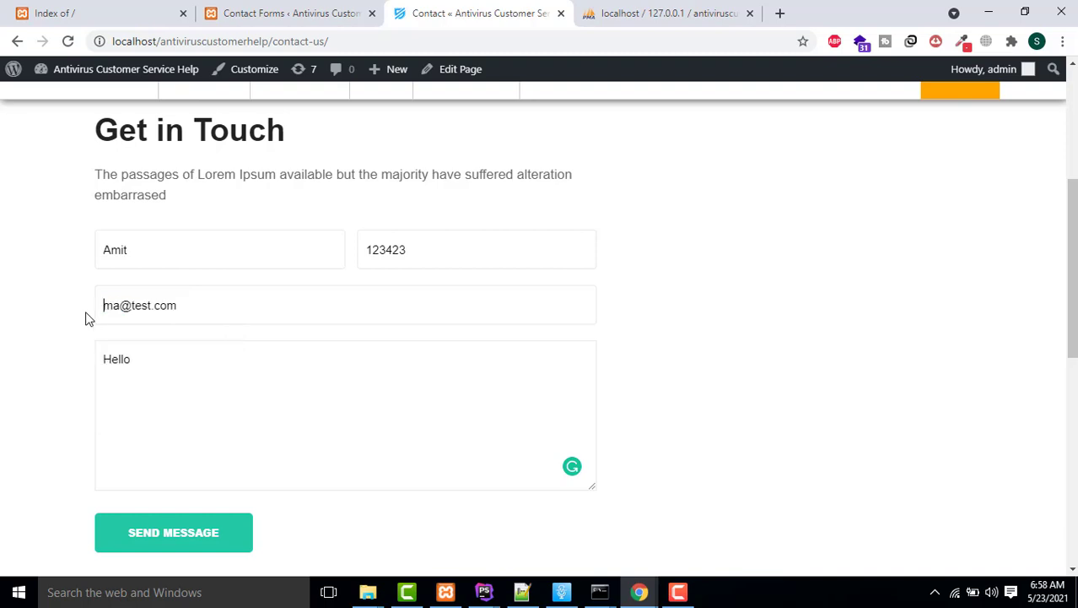
type("a")
key("Delete")
key("Delete")
key("Delete")
key("Delete")
type("mit")
Extend the message text to "Hello World" and send the contact form
left_click(183, 358)
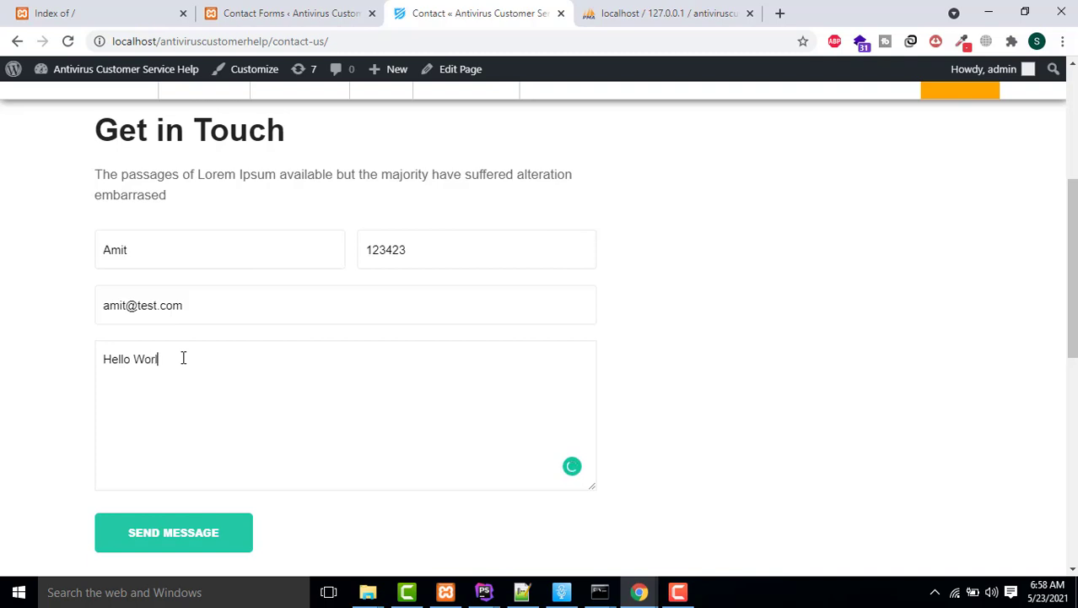
left_click(208, 535)
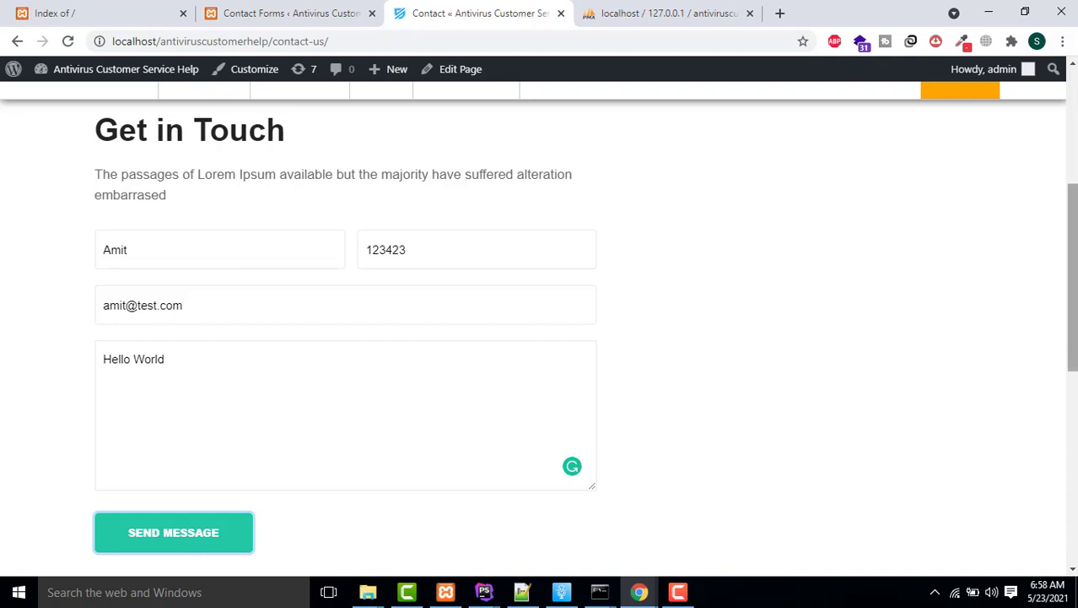
scroll(540, 337, "down", 3)
scroll(338, 395, "up", 4)
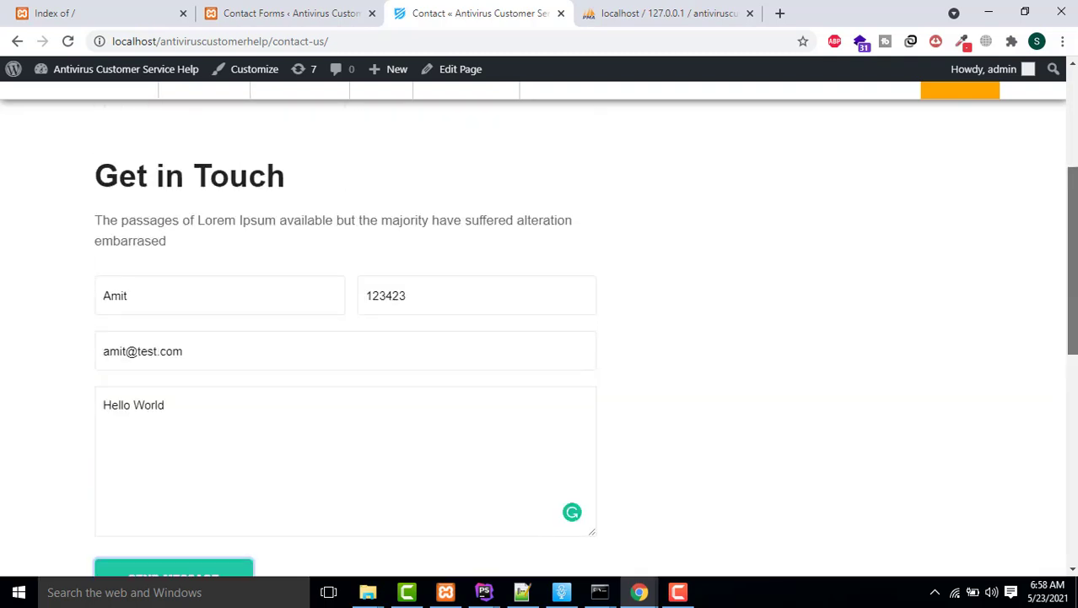
scroll(339, 395, "down", 4)
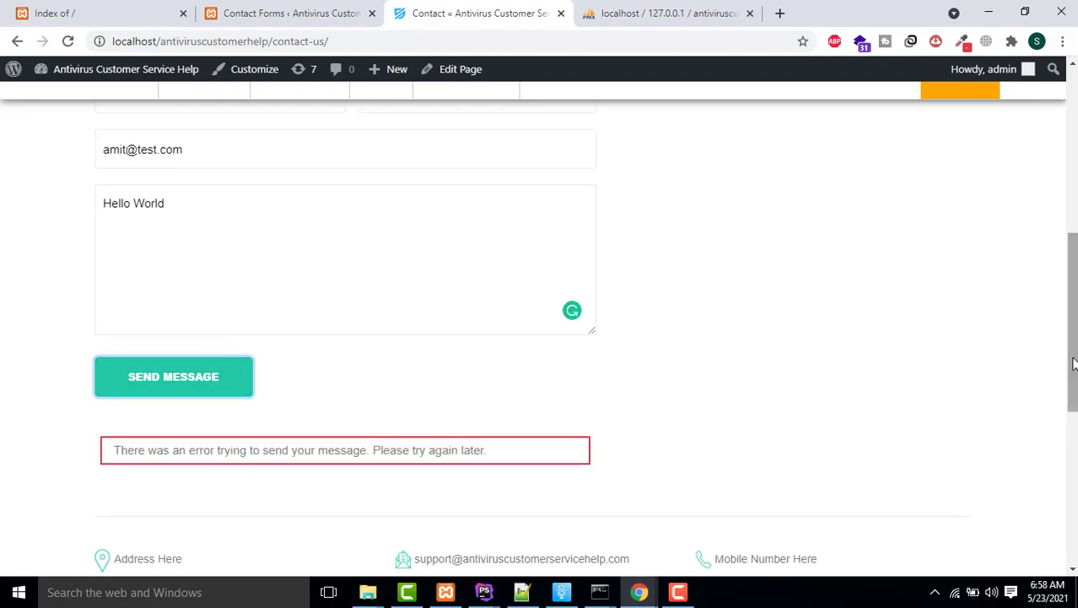
scroll(1065, 366, "up", 2)
Refresh the Contact form submissions list in the WordPress admin and export its entries as a CSV file
left_click(321, 12)
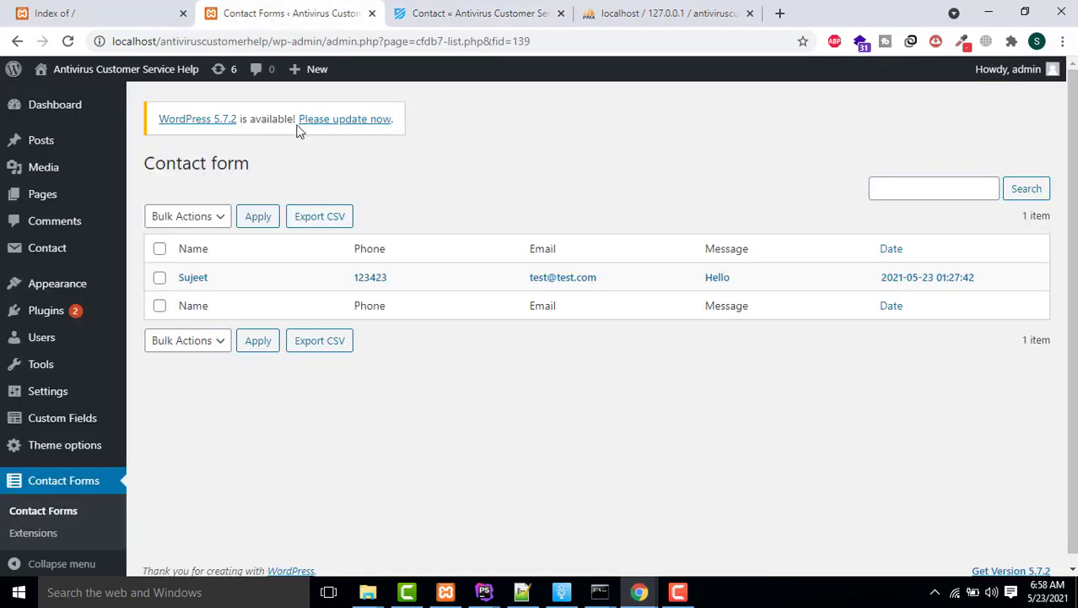
left_click(70, 43)
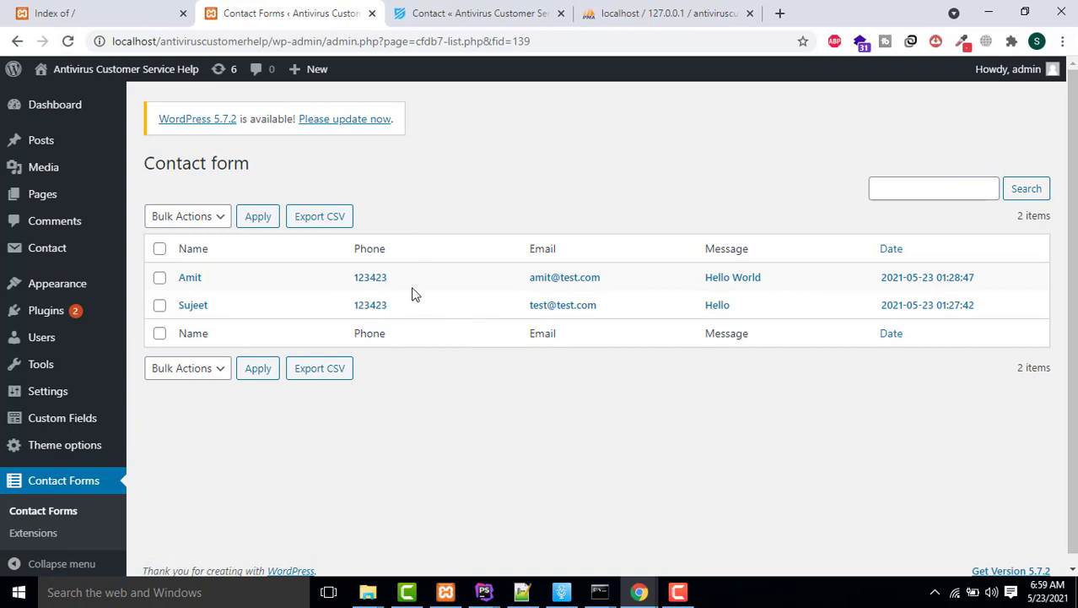
left_click(320, 217)
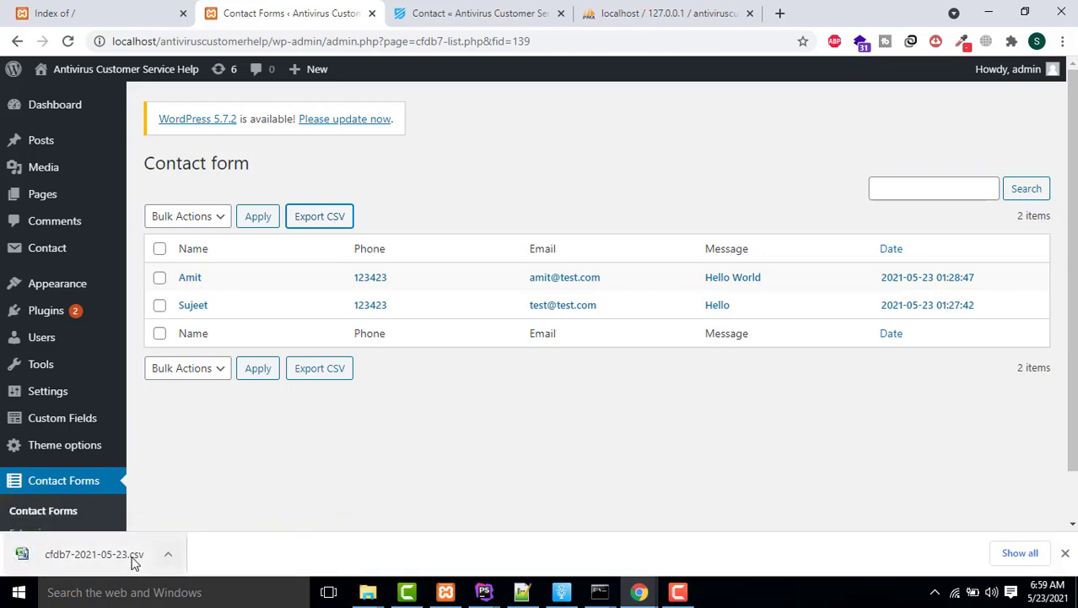
Open the exported cfdb7-2021-05-23.csv in Excel and examine the status, name, phone, e-mail and message in the first data row
left_click(132, 561)
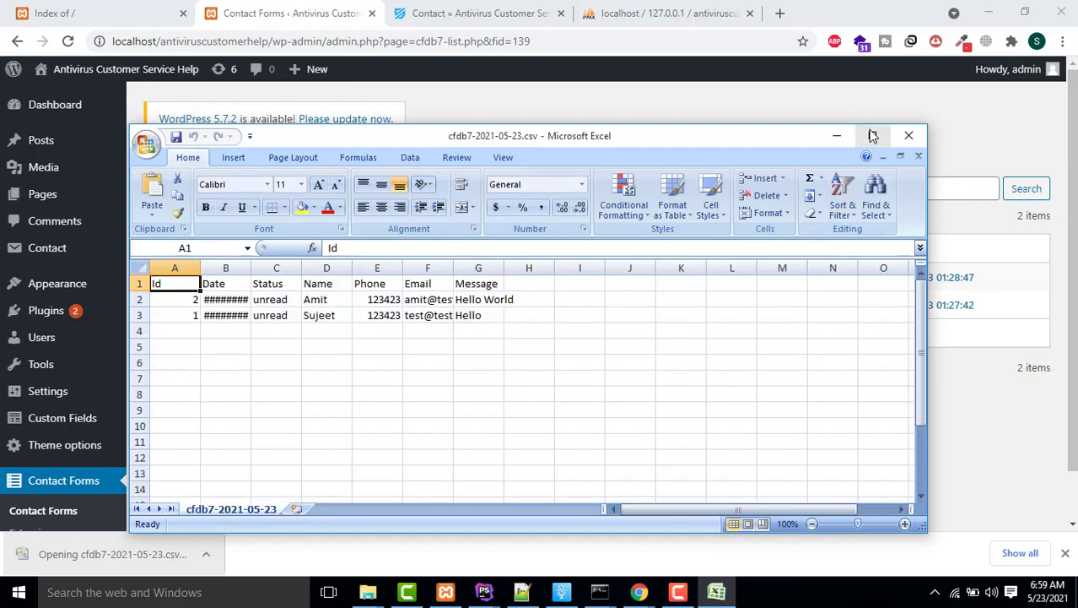
left_click(872, 135)
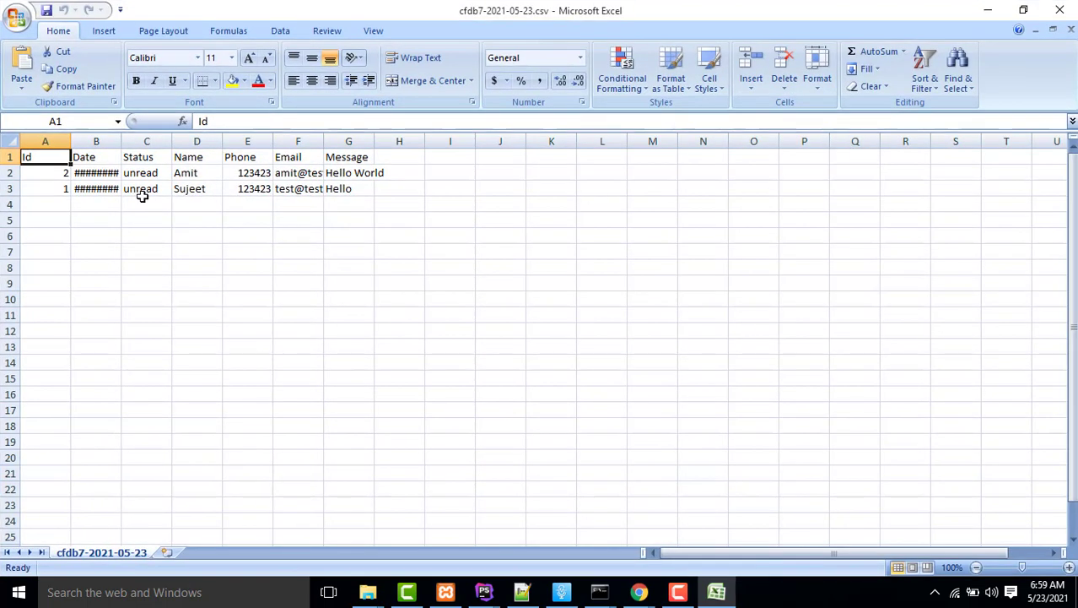
left_click(141, 174)
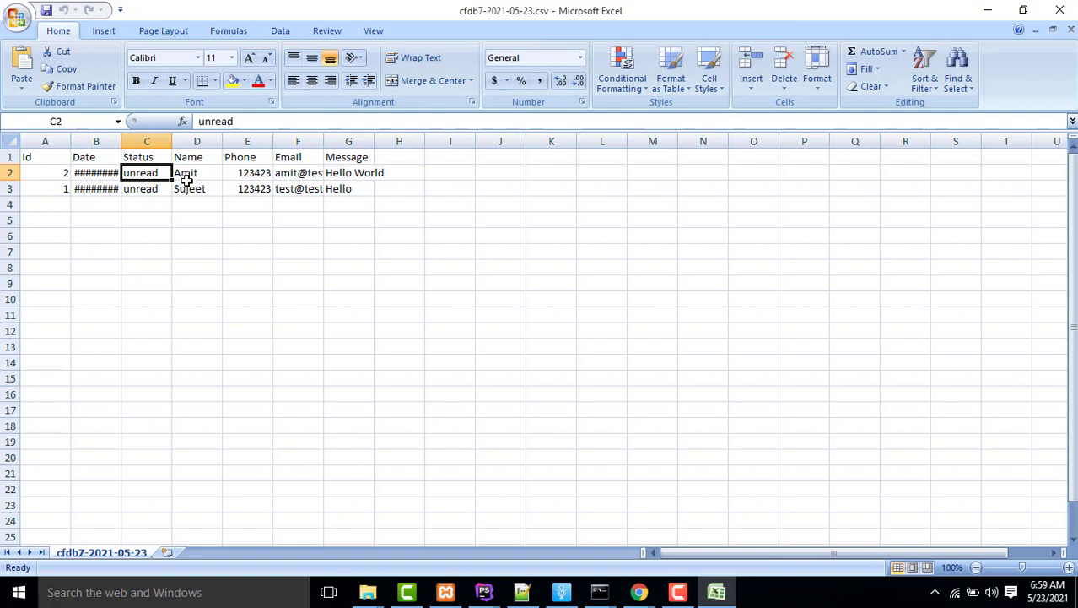
left_click(187, 173)
left_click(252, 173)
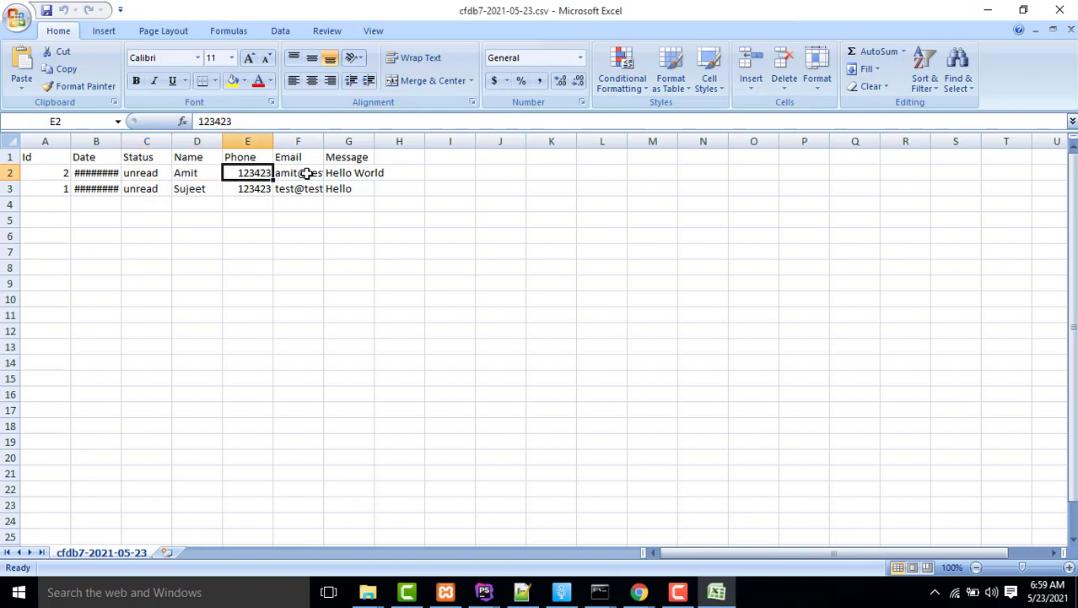
left_click(287, 176)
left_click(344, 176)
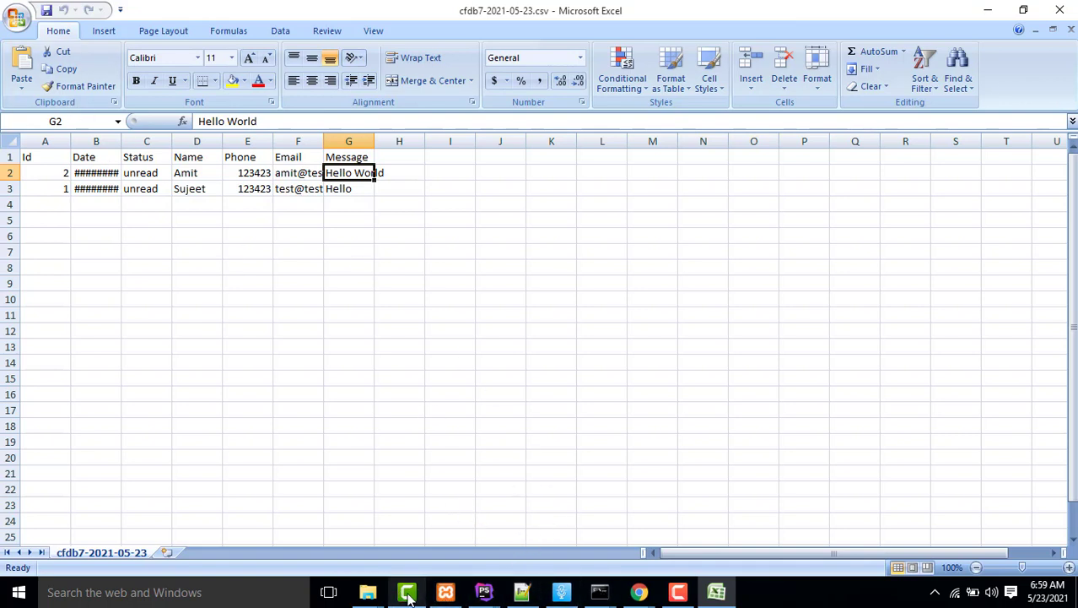
Switch back to the submissions list in Chrome, open the newest entry and review its date, phone, e-mail and message
mouse_move(639, 595)
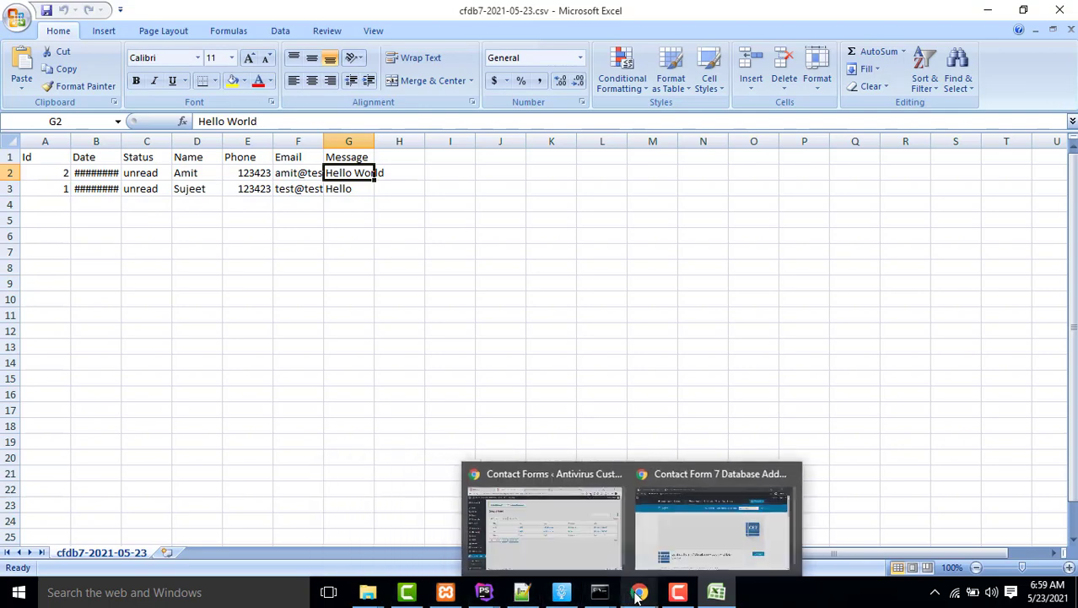
left_click(572, 549)
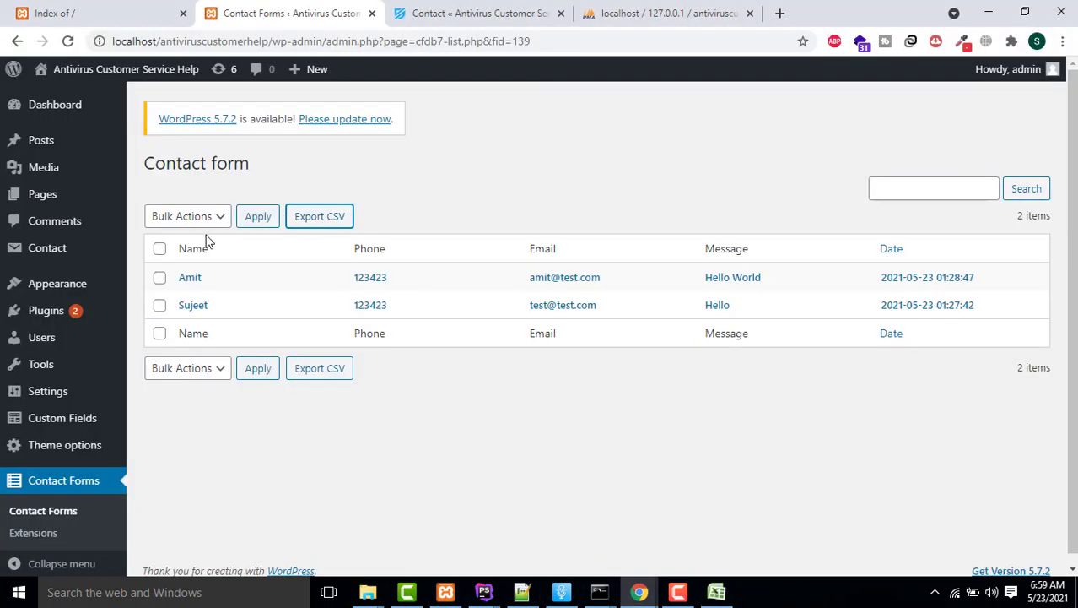
left_click(184, 280)
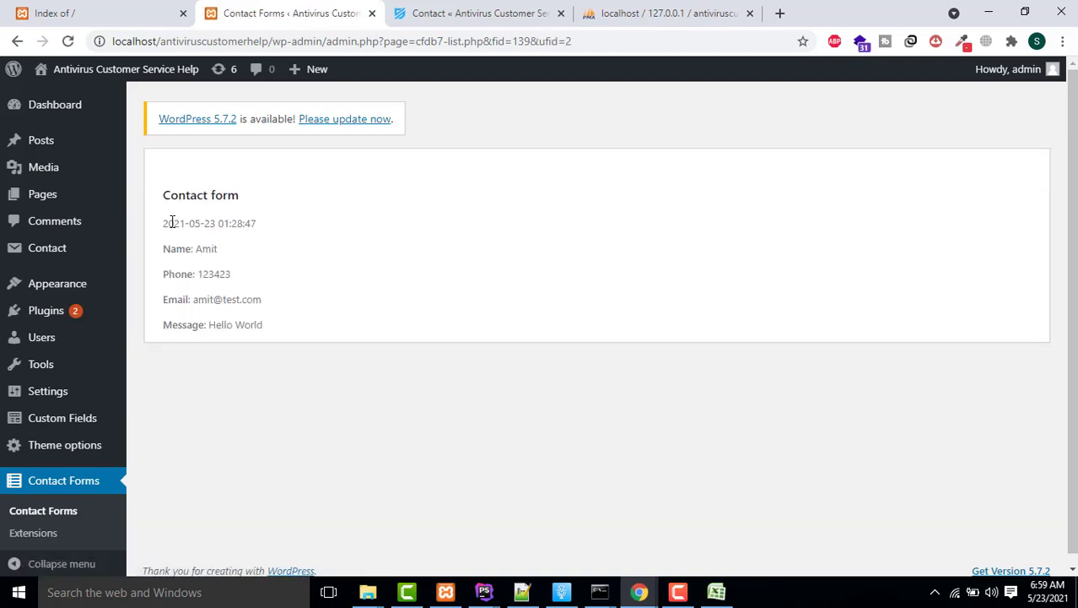
left_click_drag(166, 222, 337, 226)
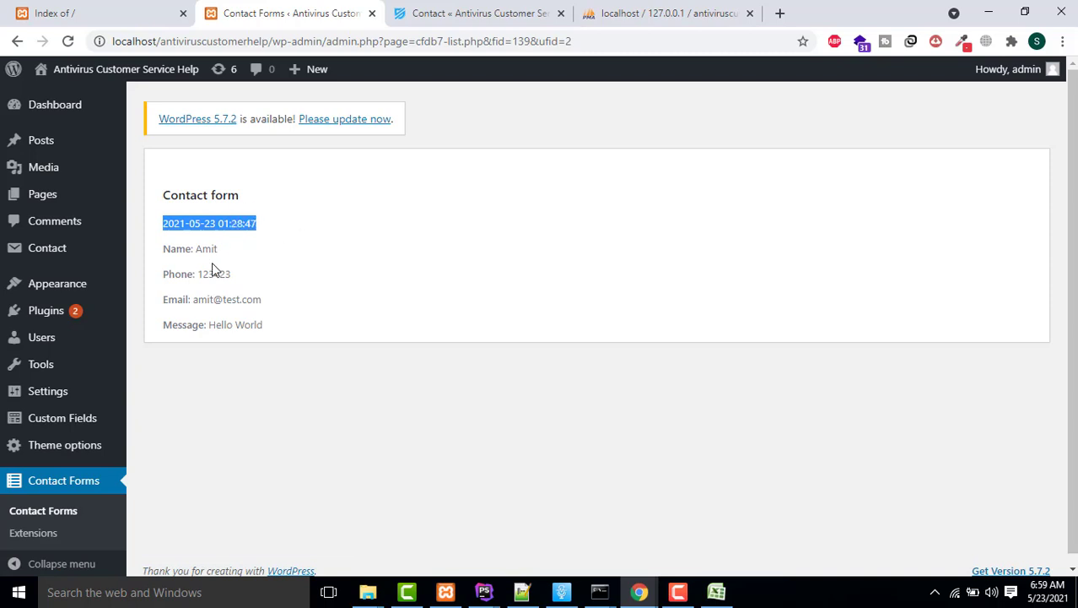
double_click(248, 274)
left_click_drag(206, 302, 262, 300)
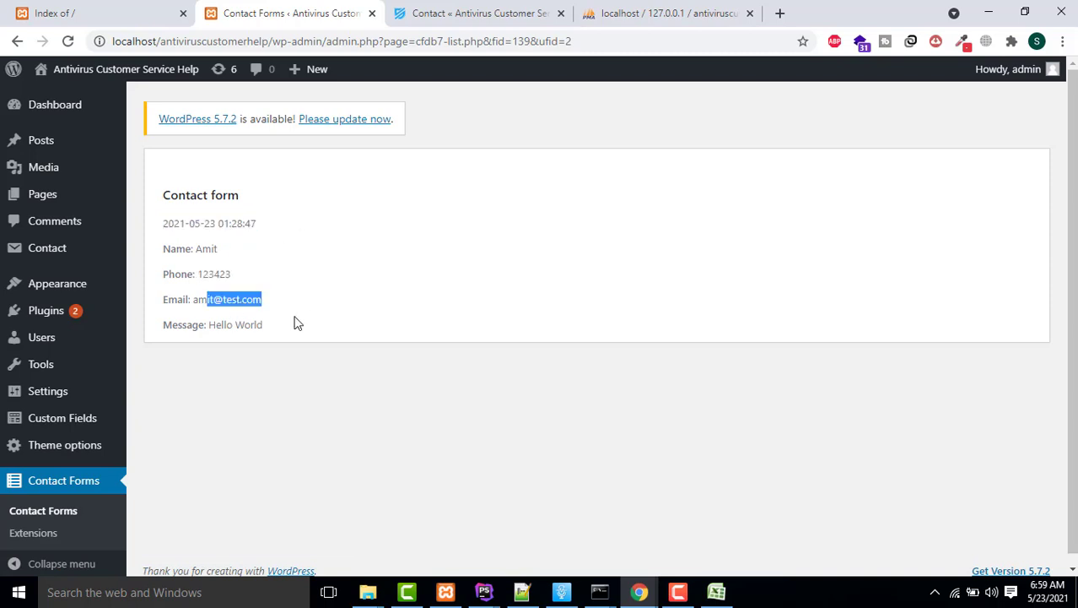
left_click_drag(219, 333, 433, 337)
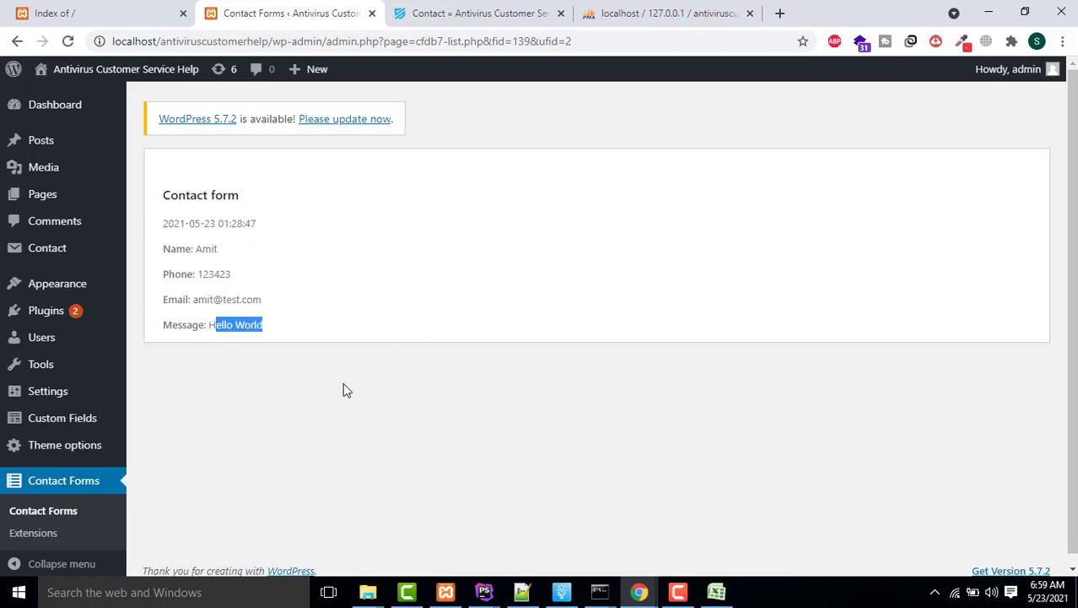